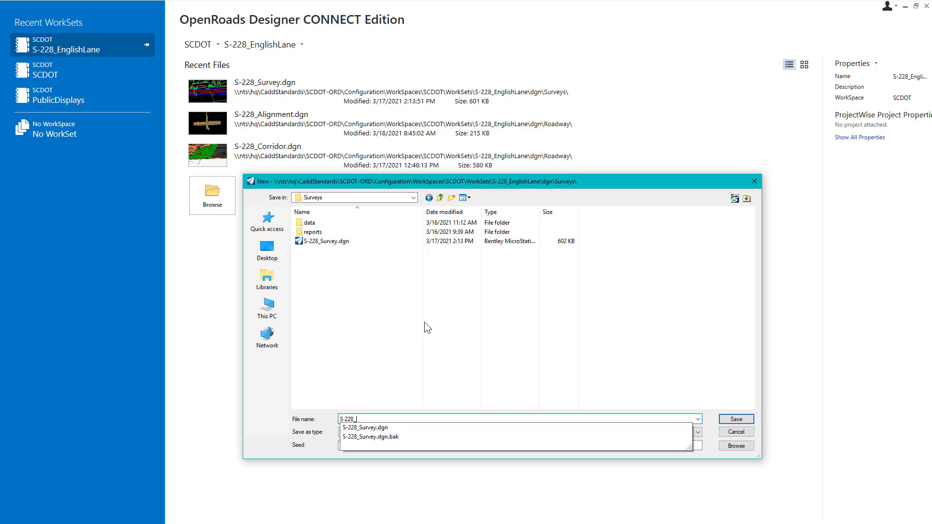
Step: Create a new design file named S-228_ExistingFeatures in the Surveys folder
text(8_Exi)
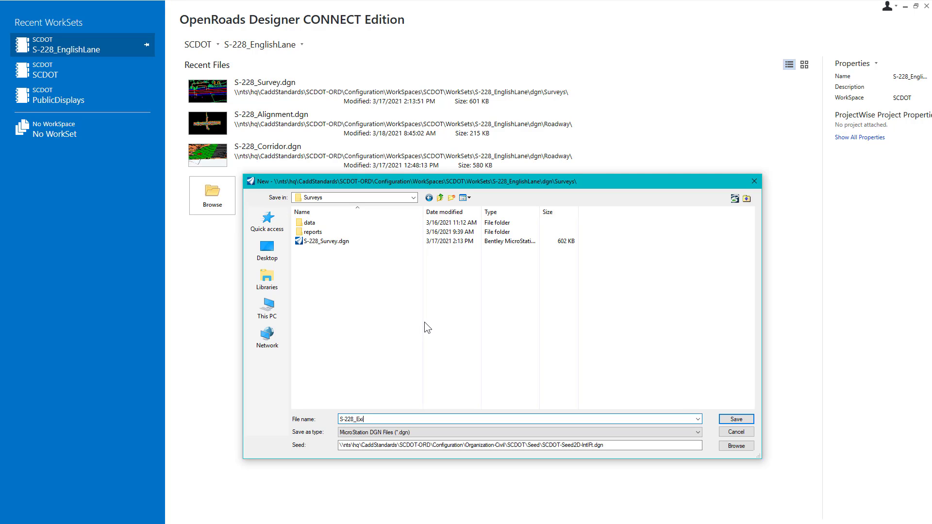
text(stingFeatures)
click(736, 419)
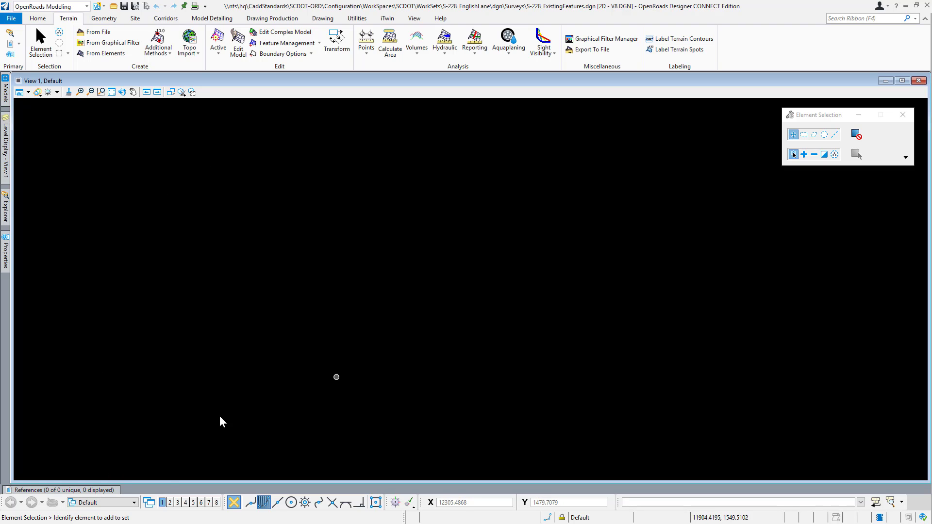
Step: Attach S-228_Survey.dgn as a reference using its Default model and the Coincident - World orientation
click(73, 491)
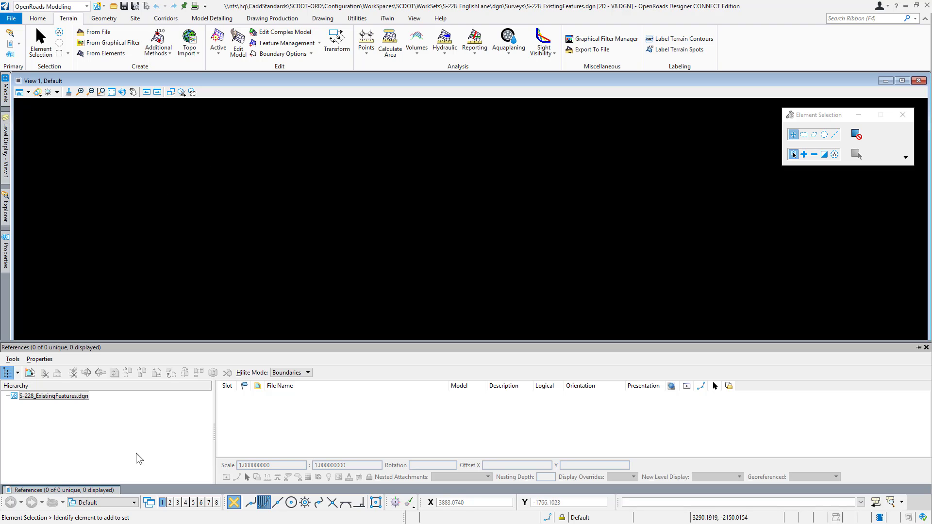
click(30, 372)
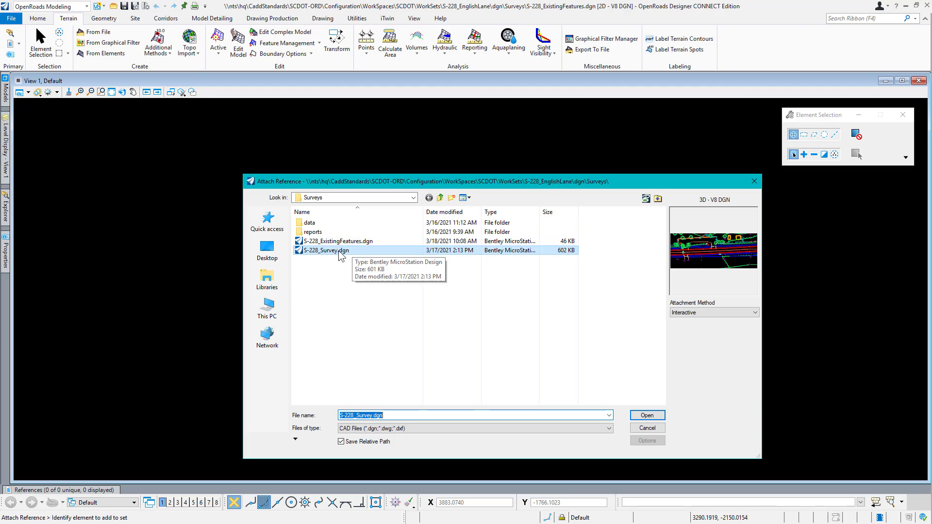
click(340, 250)
click(648, 415)
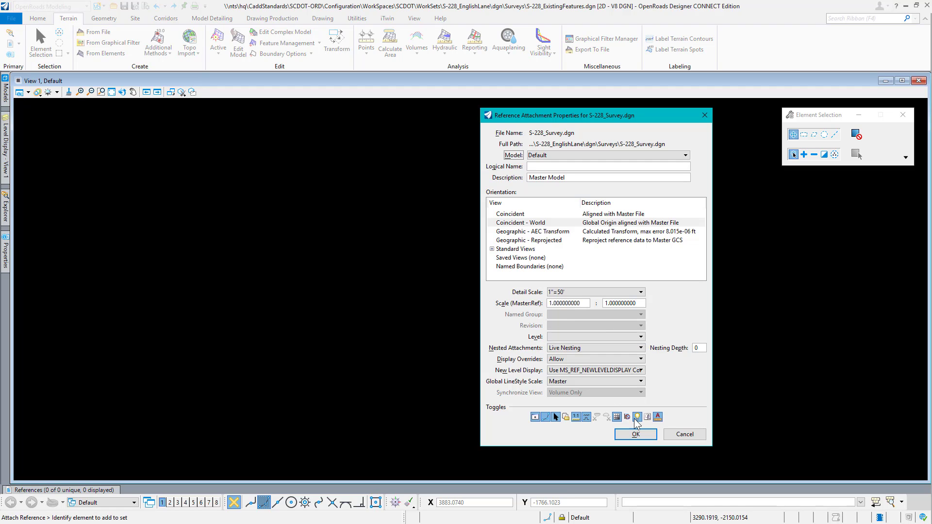
click(633, 436)
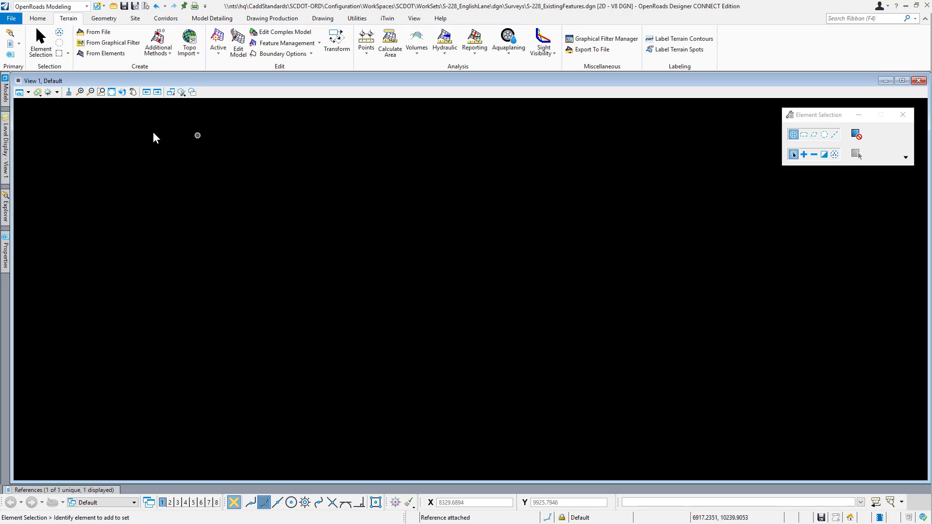
Step: Set the terrain model in the referenced survey file as the active terrain model
click(111, 92)
click(41, 47)
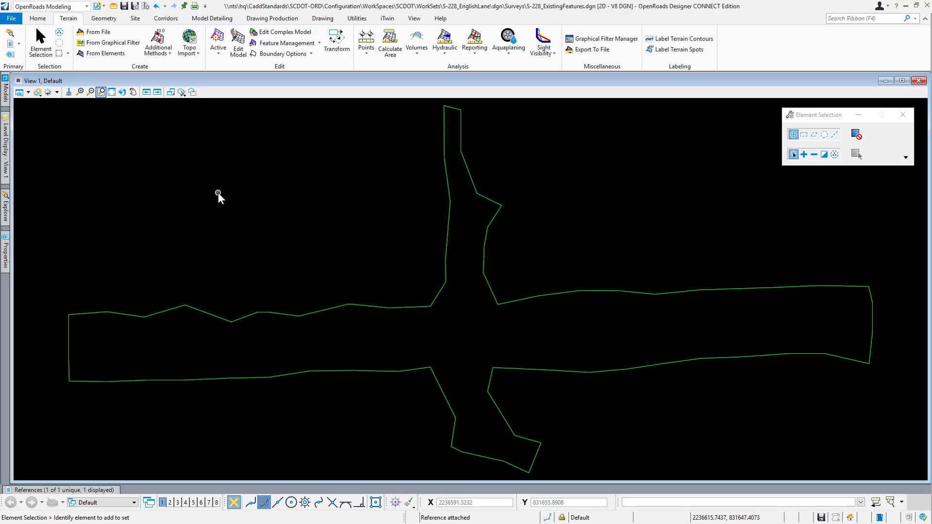
click(328, 308)
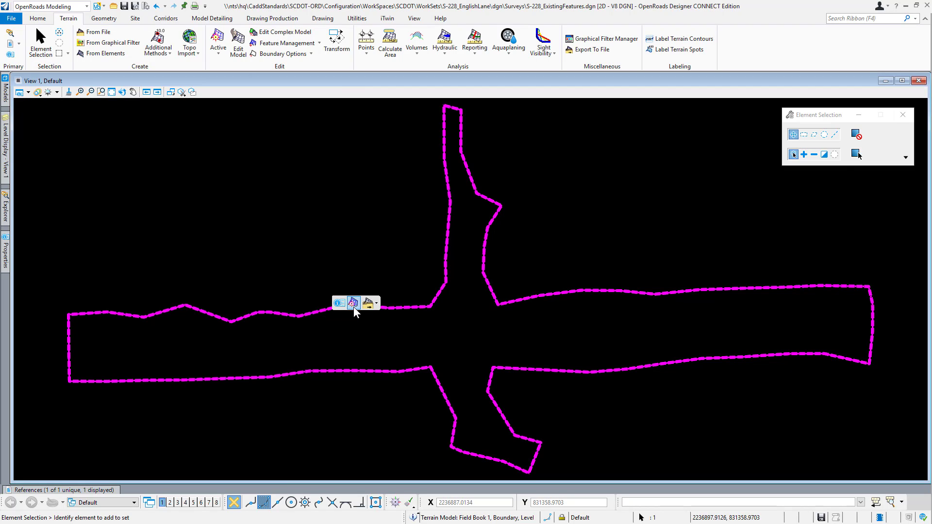
click(354, 306)
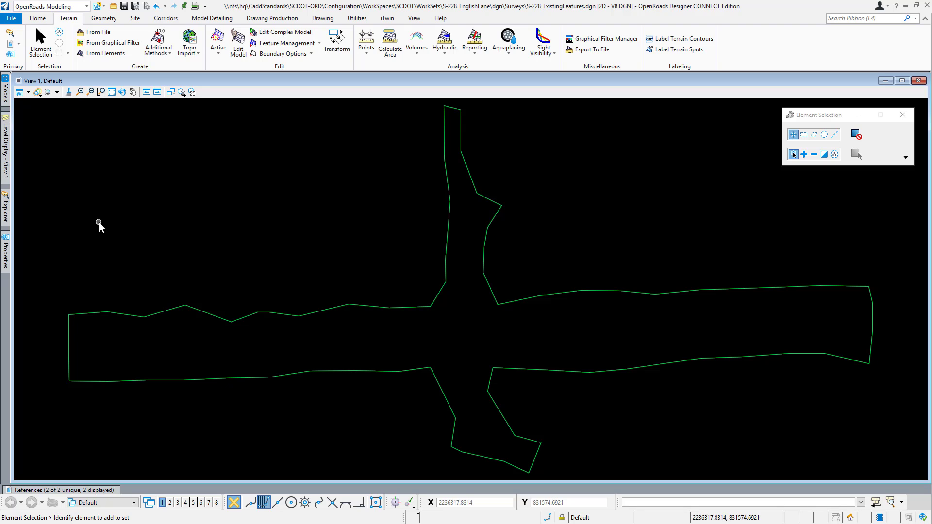
Step: Turn on the RD_EX_Road level of the S-228_Survey.dgn reference
click(6, 160)
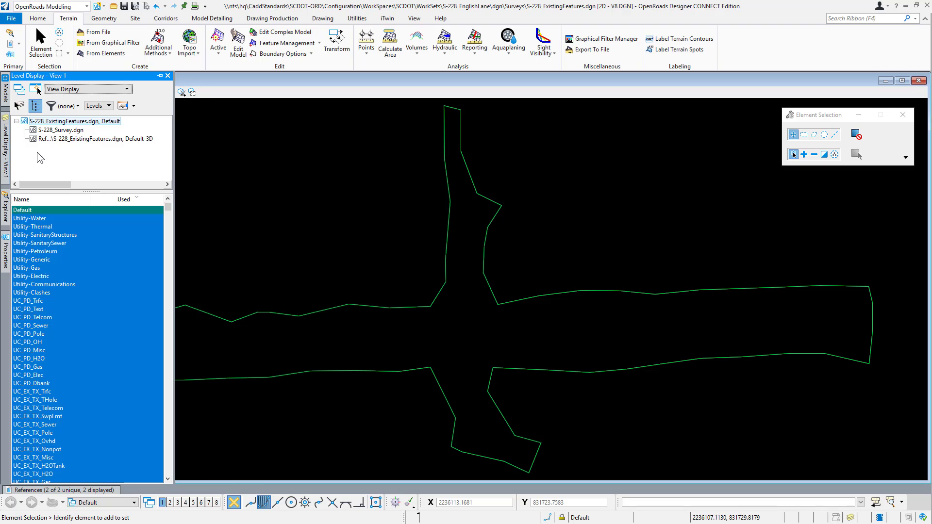
click(64, 130)
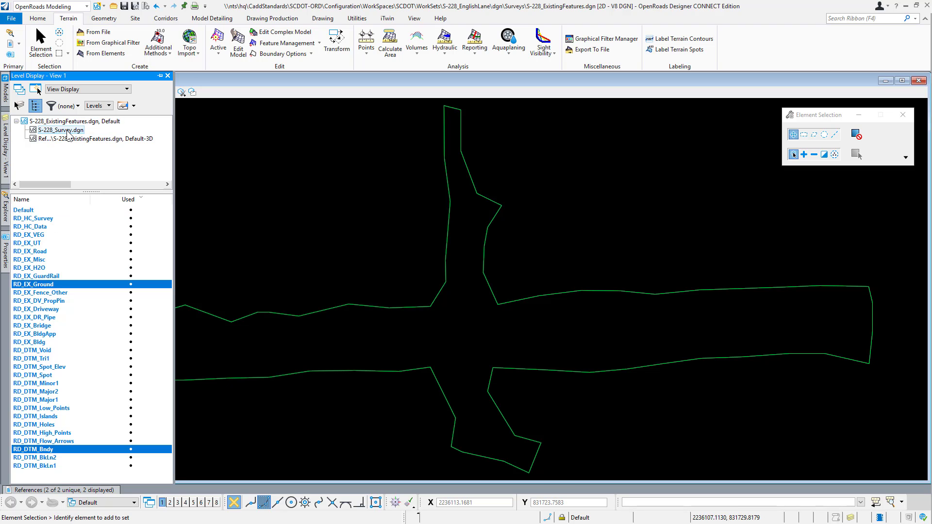
click(43, 252)
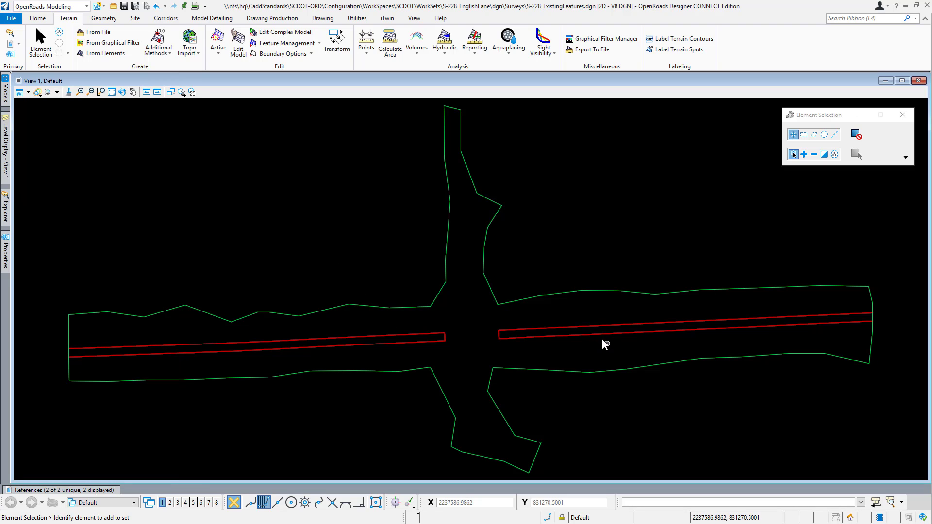
Step: Examine the edge-of-pavement lines at the bridge gap and at both outer road ends for closed outlines
scroll(500, 334, up, 6)
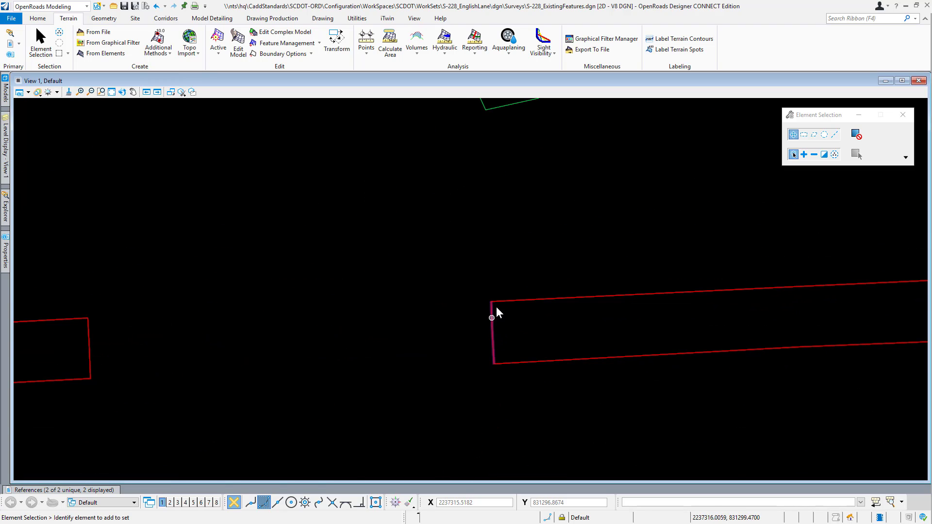
click(492, 320)
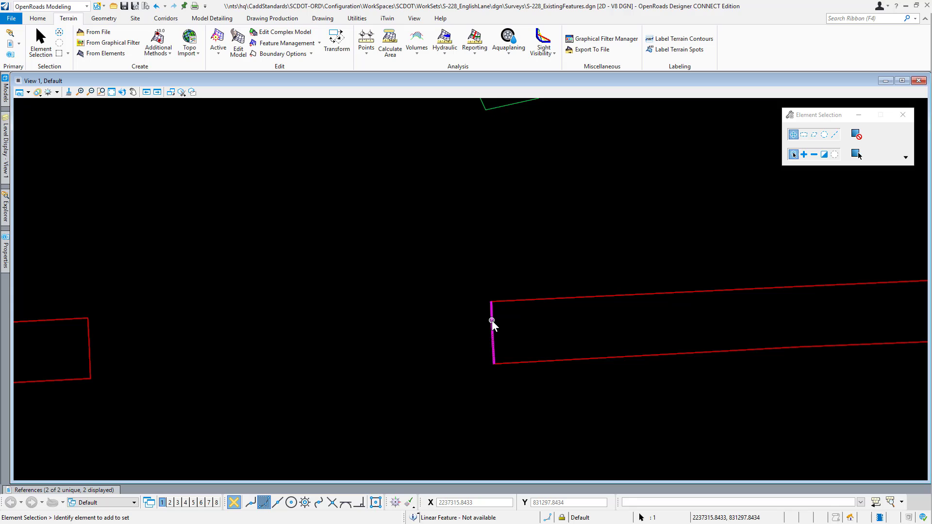
click(527, 365)
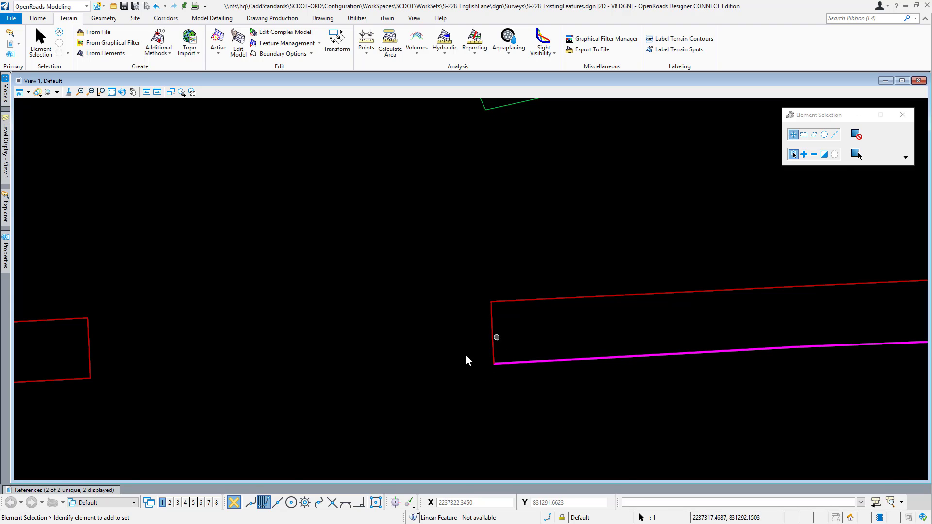
scroll(231, 346, down, 5)
scroll(871, 306, up, 2)
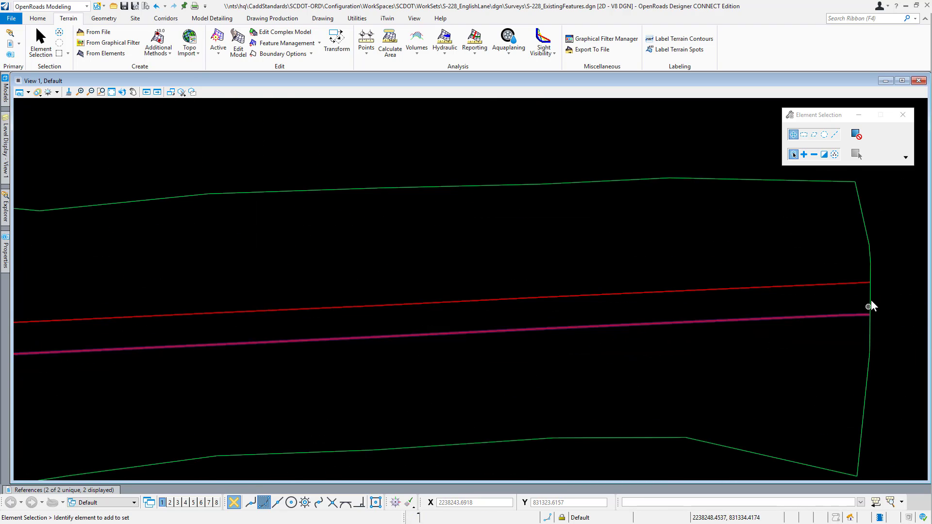
scroll(872, 301, up, 3)
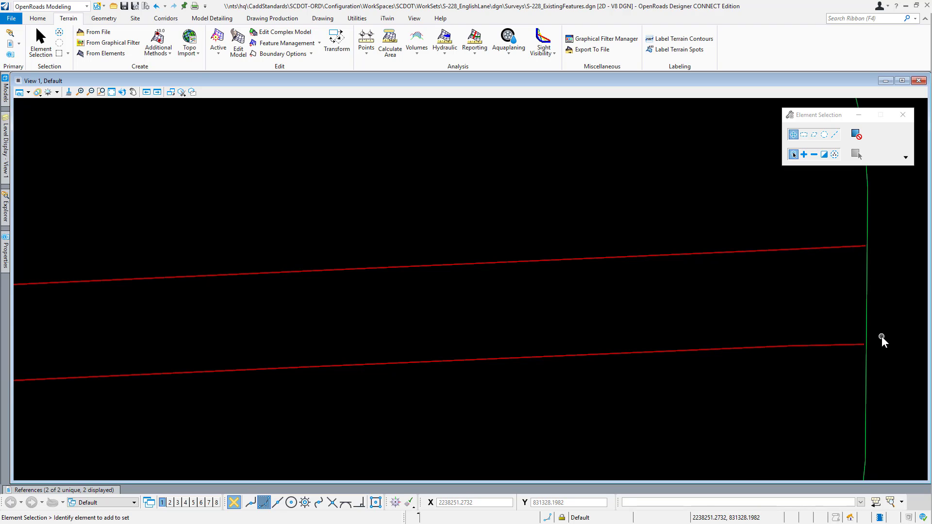
scroll(874, 339, down, 5)
scroll(208, 367, up, 3)
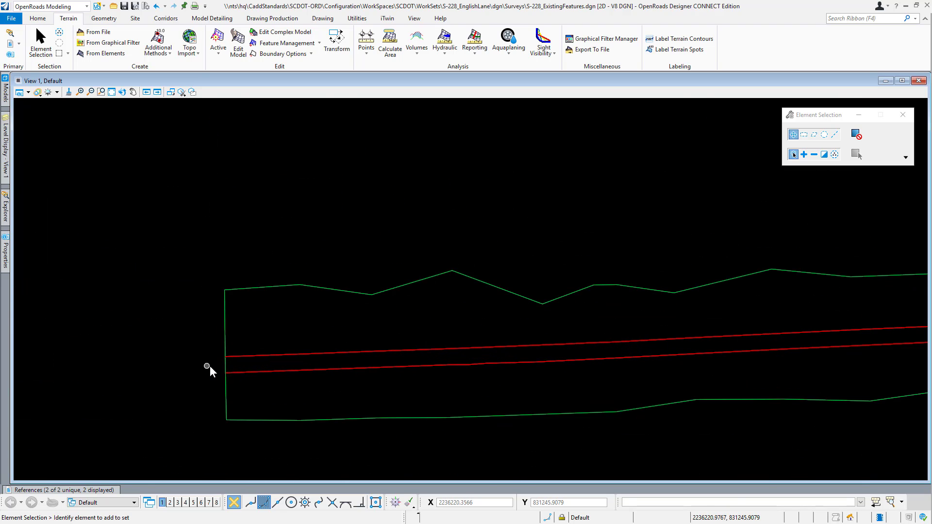
middle_drag(364, 393, 308, 383)
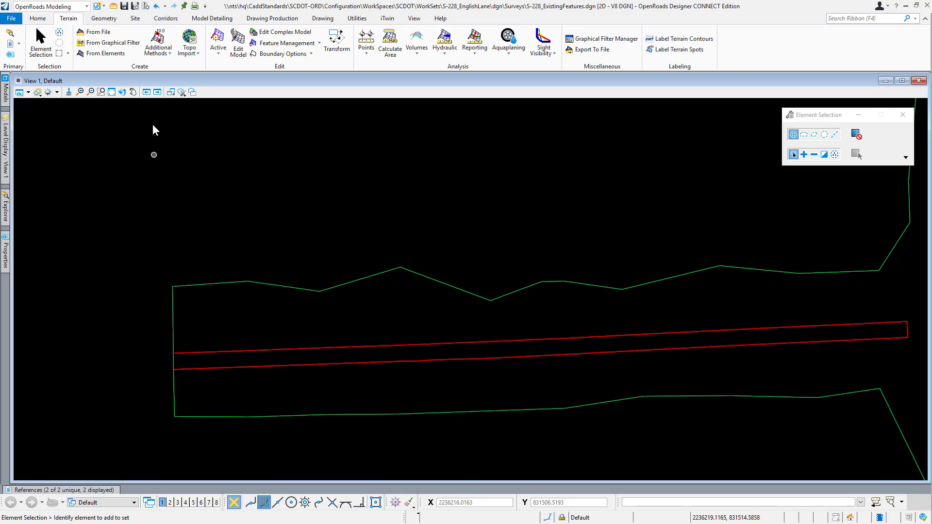
Step: Make EP Edge Of Pavement from the Survey LINEAR_FEATURE templates the active element template
click(328, 21)
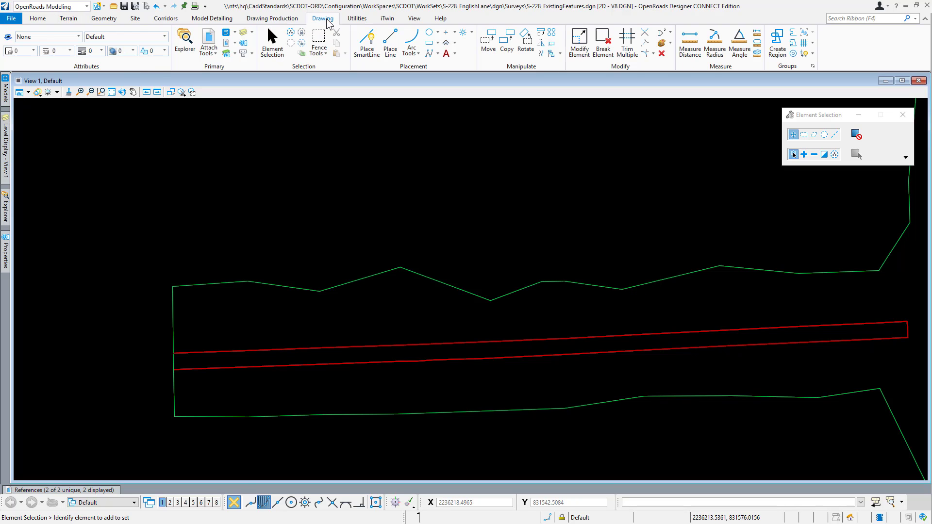
click(79, 38)
drag(147, 100, 147, 193)
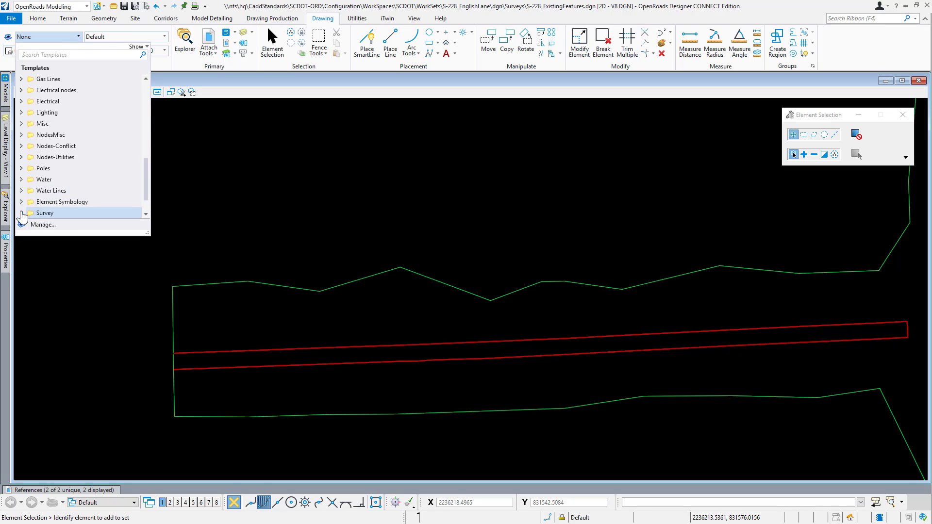
click(22, 214)
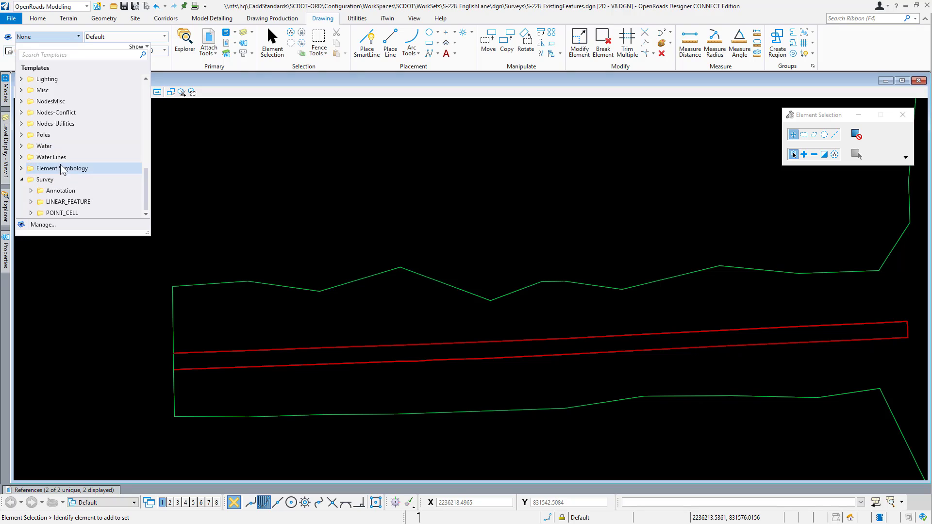
click(30, 202)
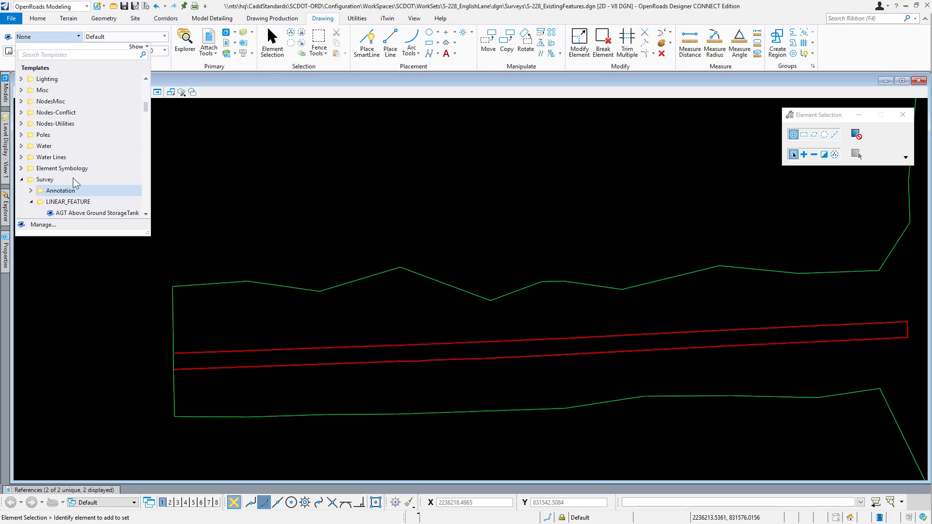
scroll(92, 181, down, 4)
scroll(93, 178, down, 6)
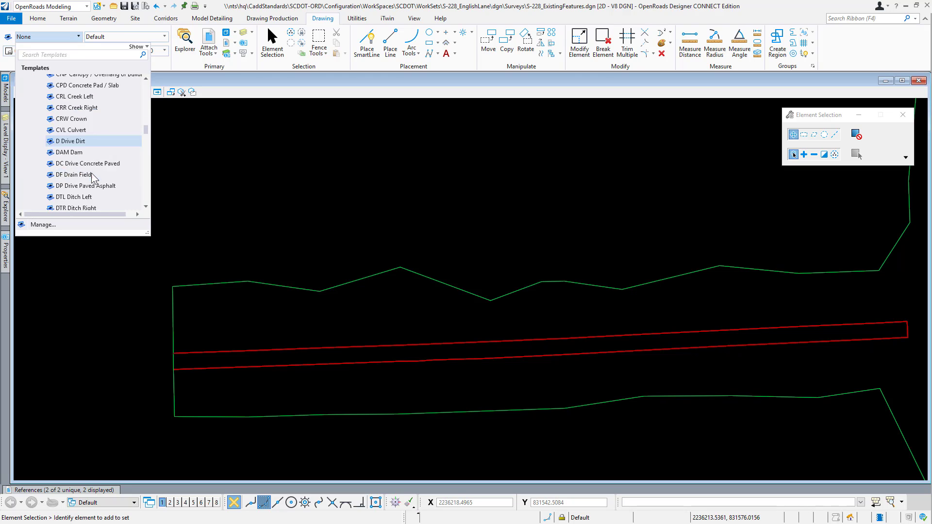
click(85, 161)
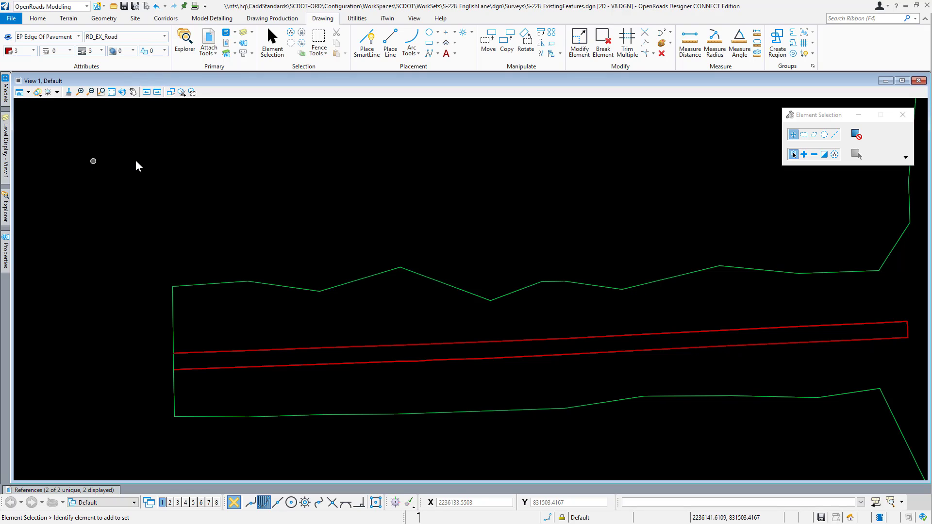
Step: Place a line joining the endpoints of the two pavement edges at the road's west end
click(391, 46)
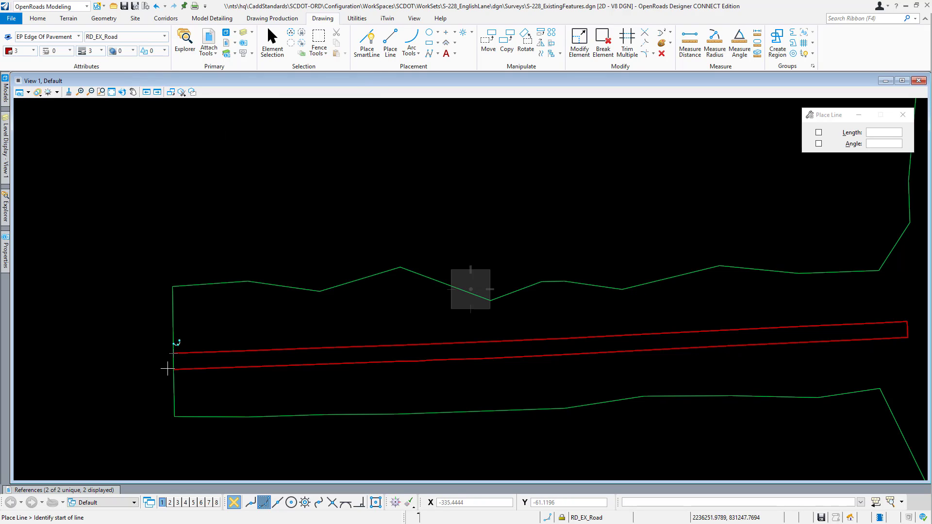
scroll(175, 367, up, 5)
scroll(169, 354, up, 2)
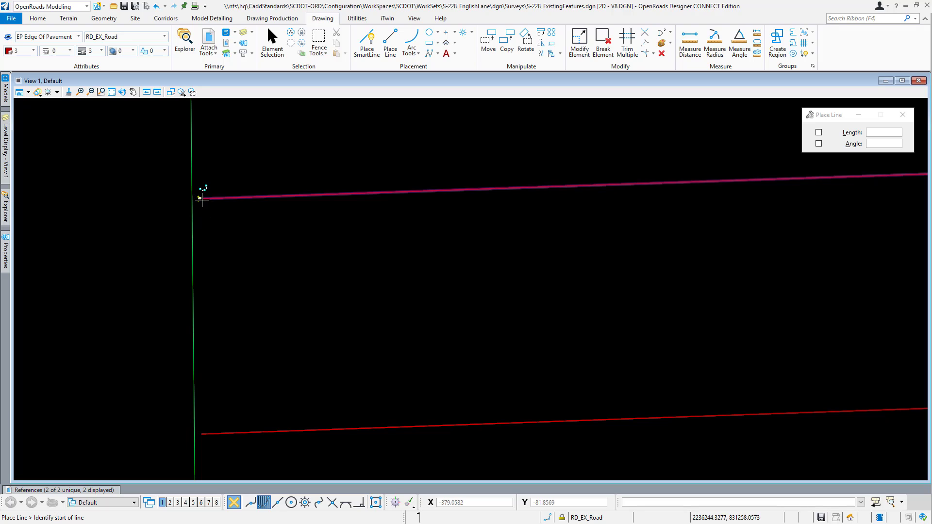
click(200, 199)
click(201, 434)
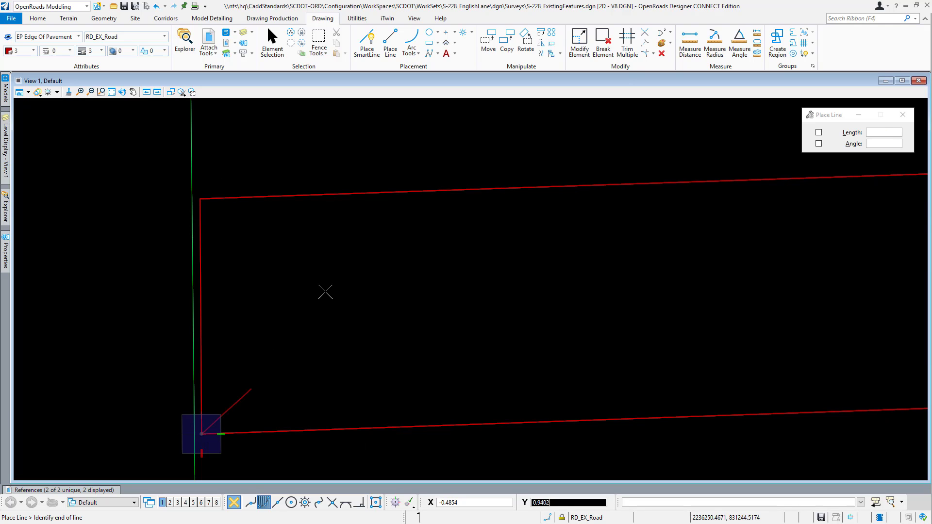
right_click(327, 287)
scroll(97, 274, down, 3)
scroll(97, 273, down, 4)
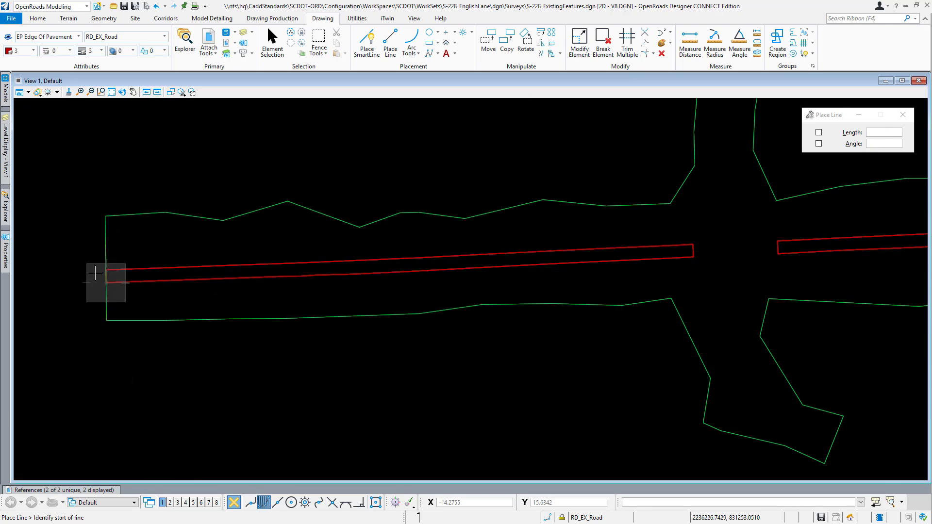
Step: Place a line joining the endpoints of the two pavement edges at the road's east end
scroll(627, 248, up, 3)
scroll(621, 241, up, 4)
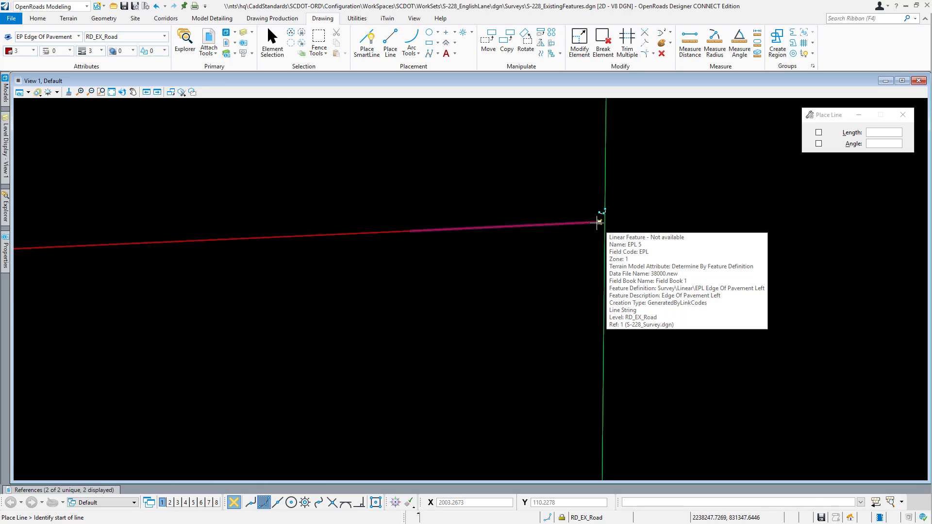
click(597, 223)
scroll(590, 211, down, 3)
scroll(590, 371, up, 3)
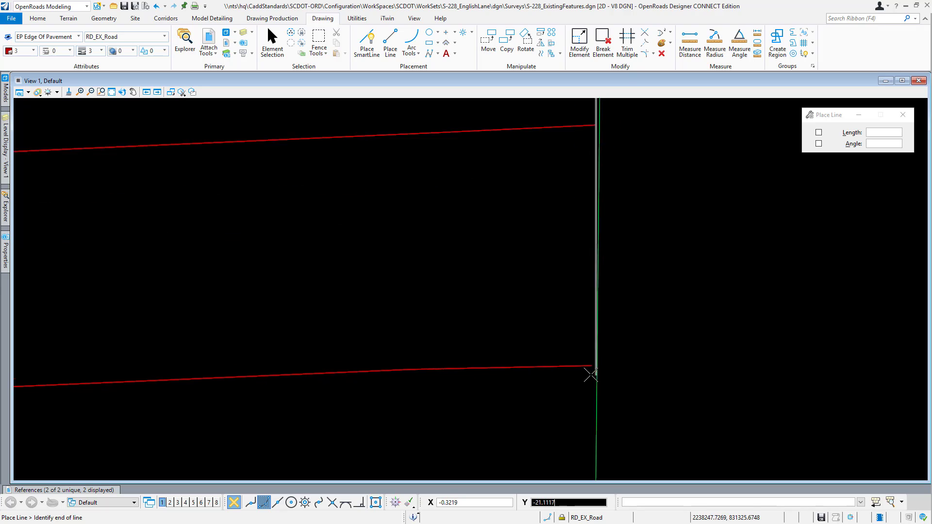
click(592, 356)
right_click(588, 308)
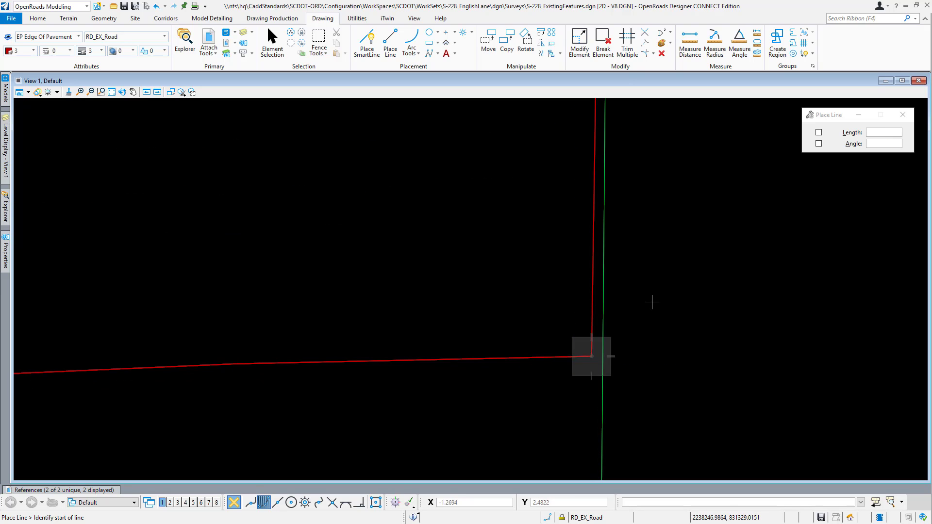
scroll(736, 321, down, 4)
scroll(796, 320, down, 1)
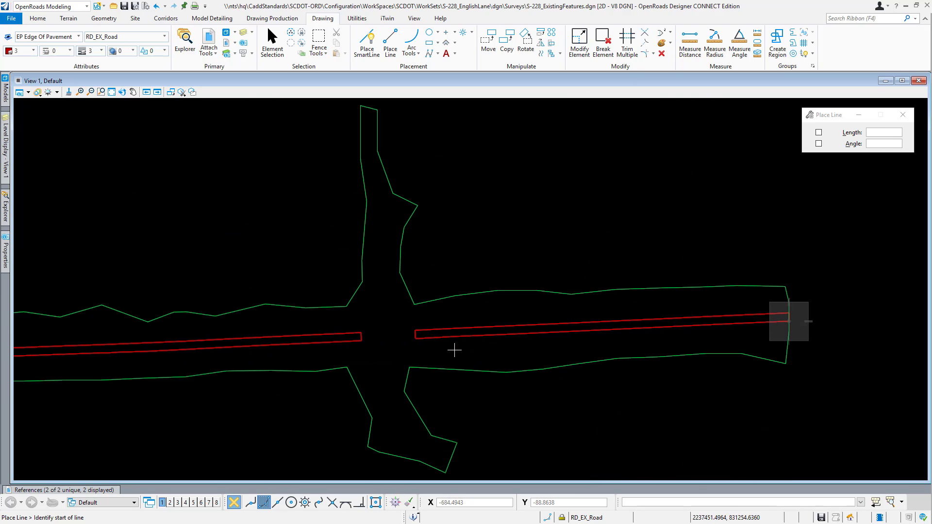
key(Escape)
Step: Set Create Region to flood enclosed areas with an Opaque fill and try it on the west pavement outline
middle_drag(325, 352, 443, 323)
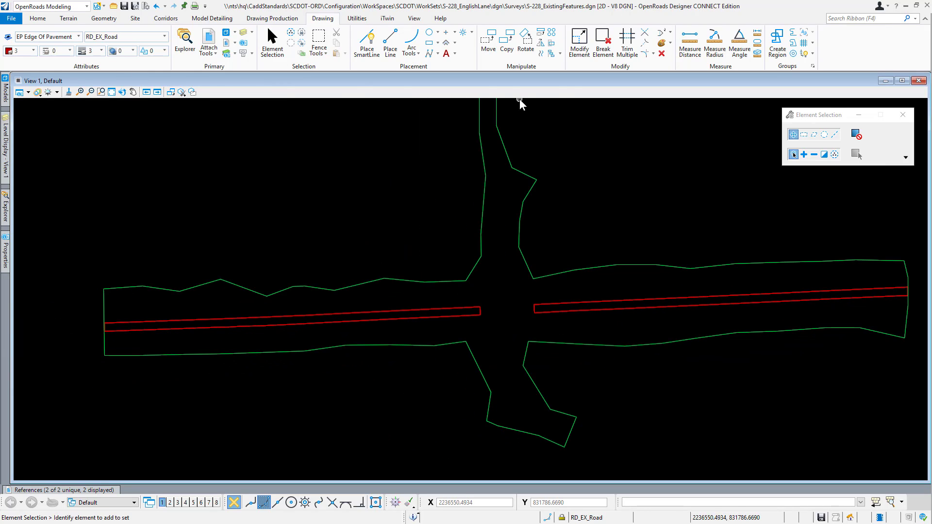
click(777, 43)
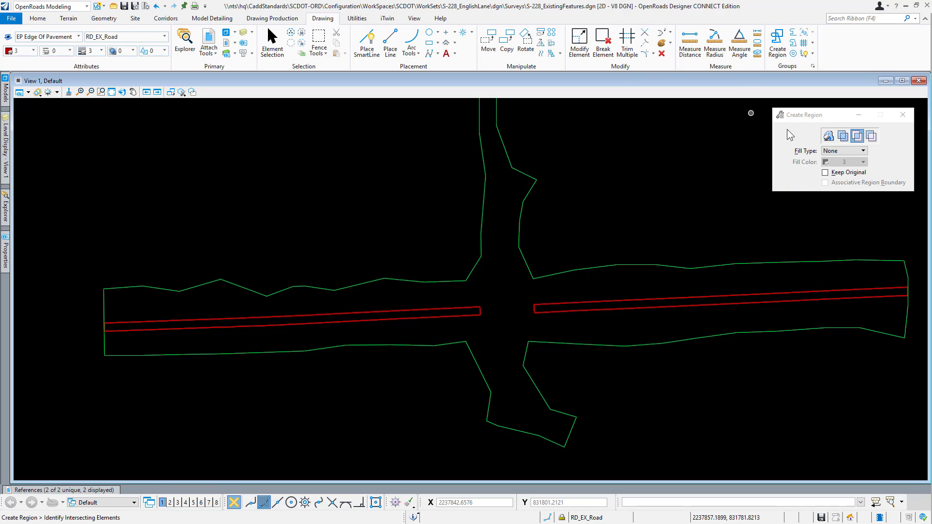
click(829, 136)
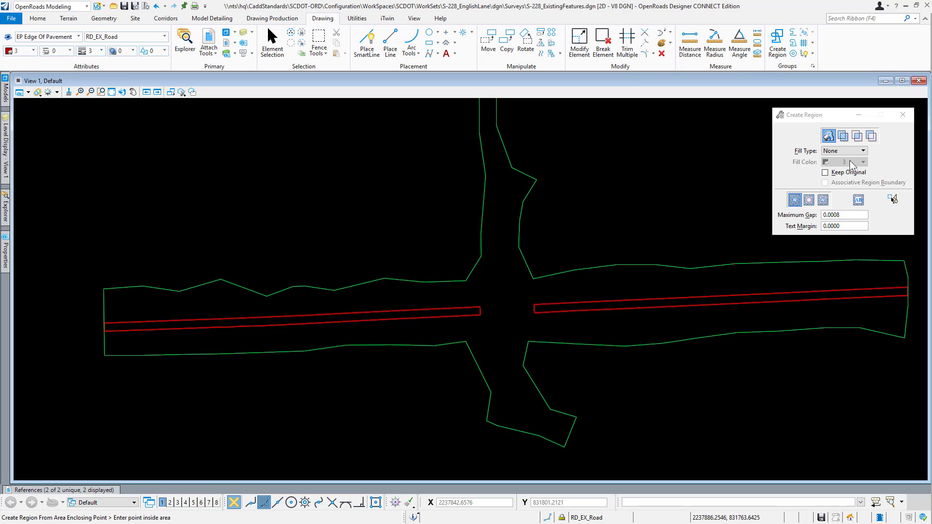
click(850, 151)
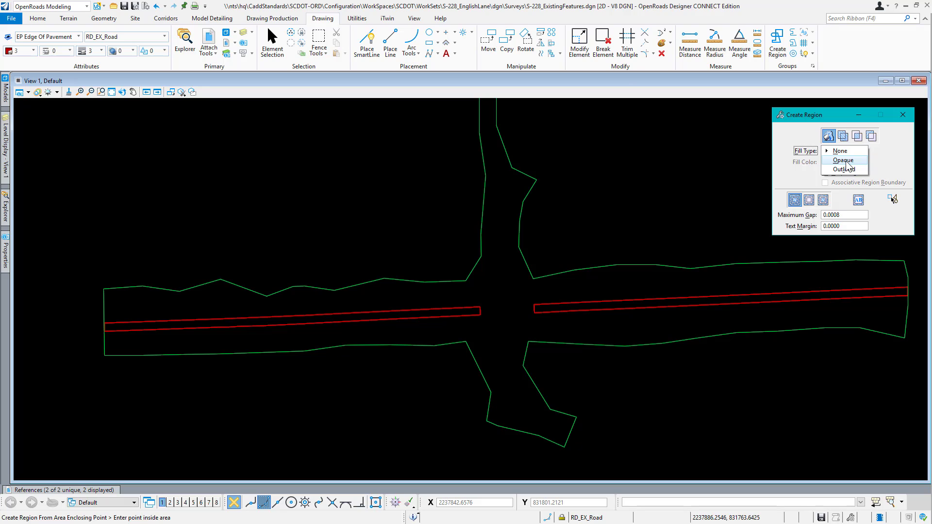
click(845, 161)
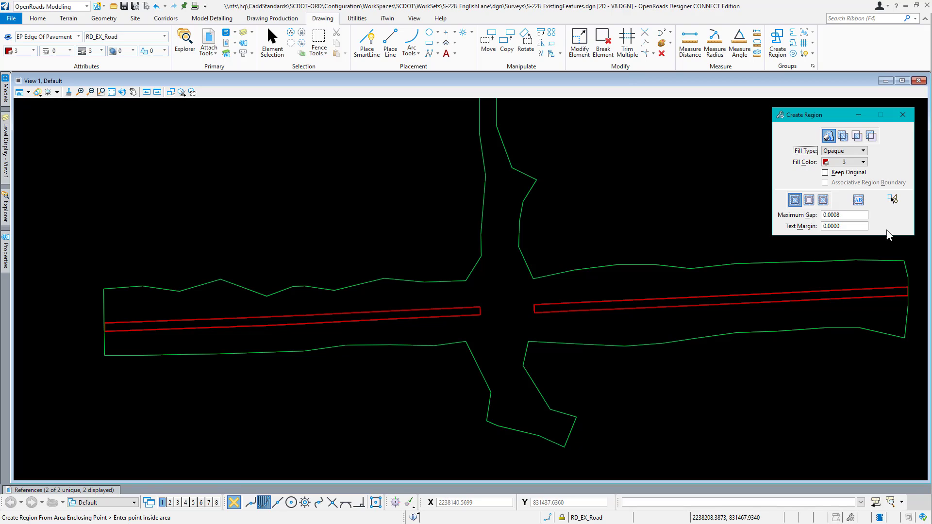
click(205, 323)
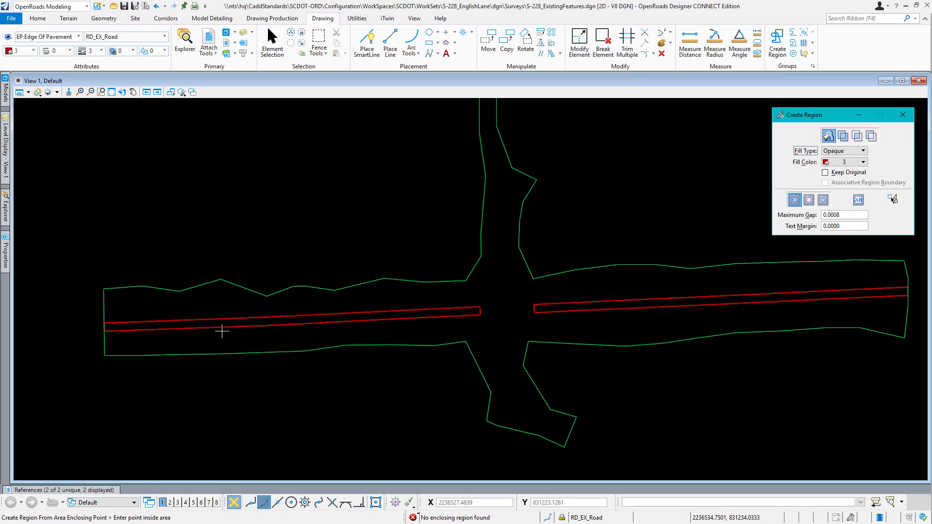
Step: Copy the referenced pavement edges and bridge-end lines of both road segments in place, using the west outline's upper bridge-side corner as base point
click(272, 51)
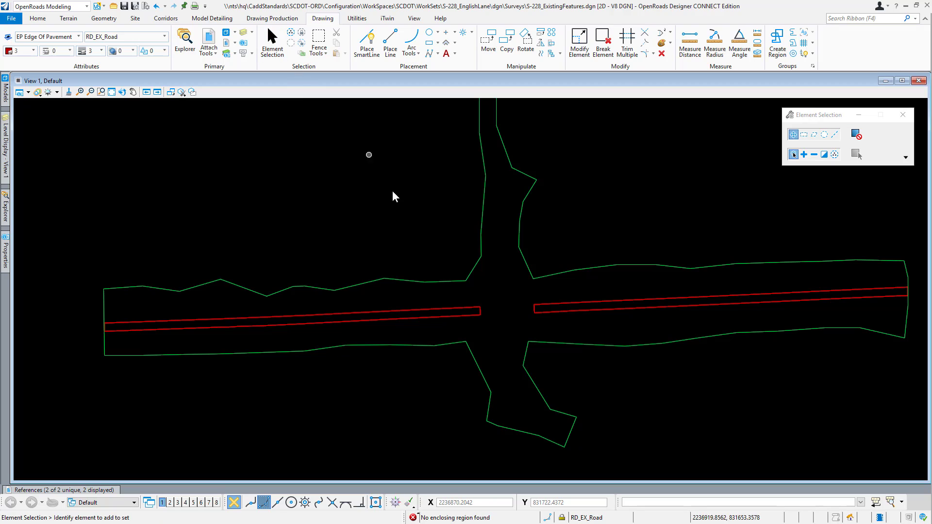
click(804, 155)
scroll(486, 311, up, 4)
click(477, 308)
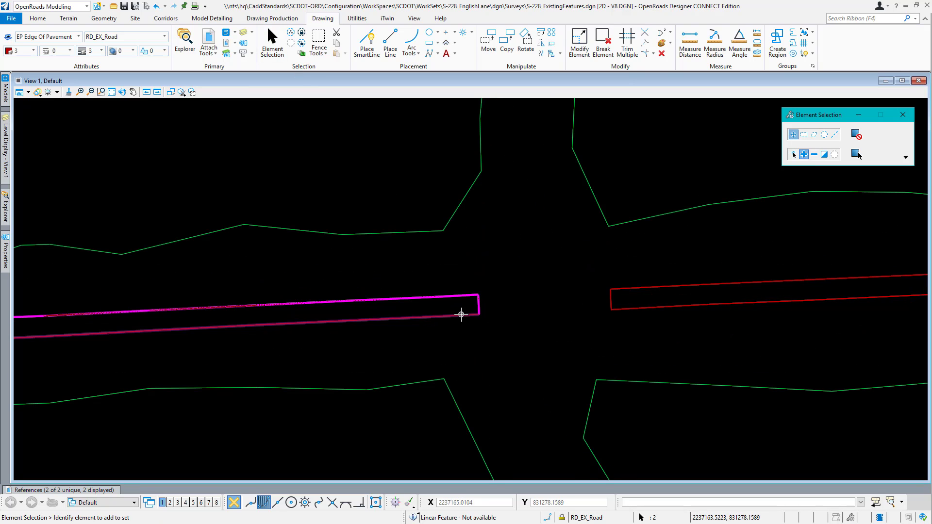
click(625, 298)
click(625, 308)
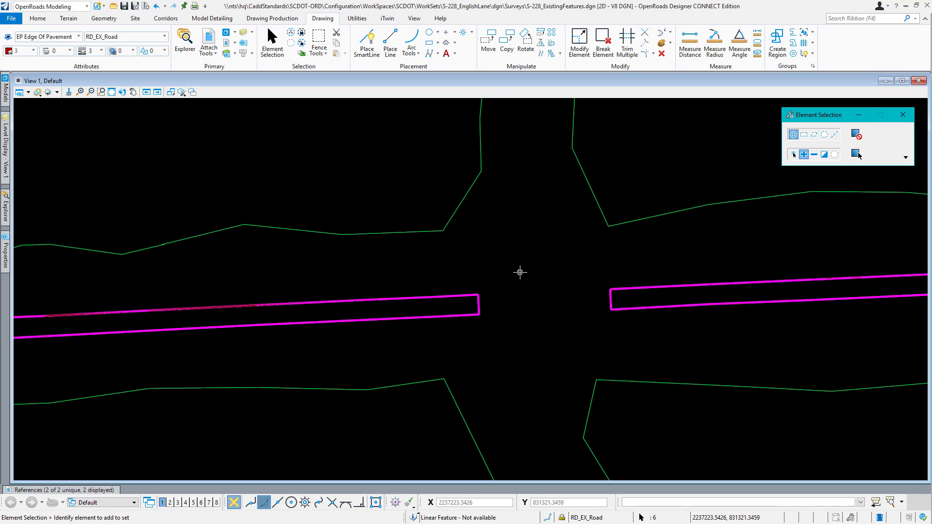
right_click(521, 274)
mouse_move(544, 282)
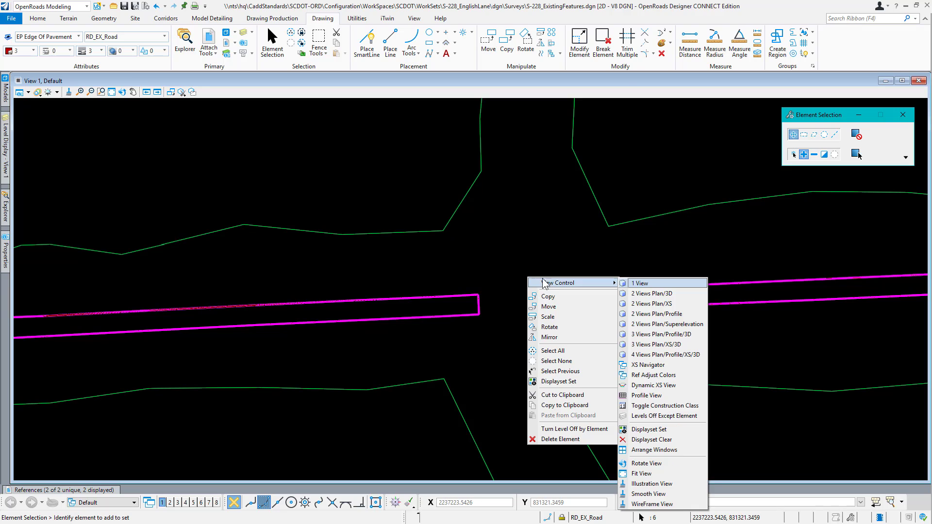
click(558, 298)
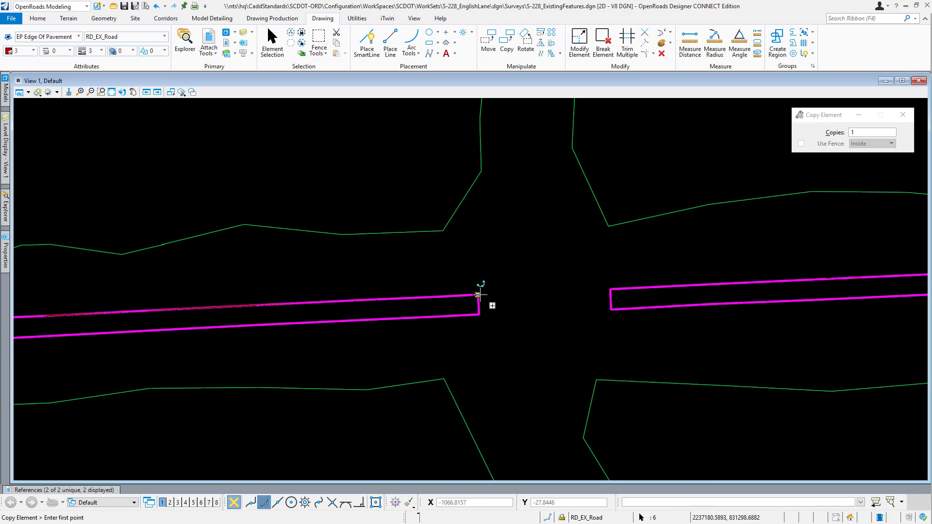
scroll(478, 298, up, 4)
scroll(477, 297, up, 3)
click(483, 323)
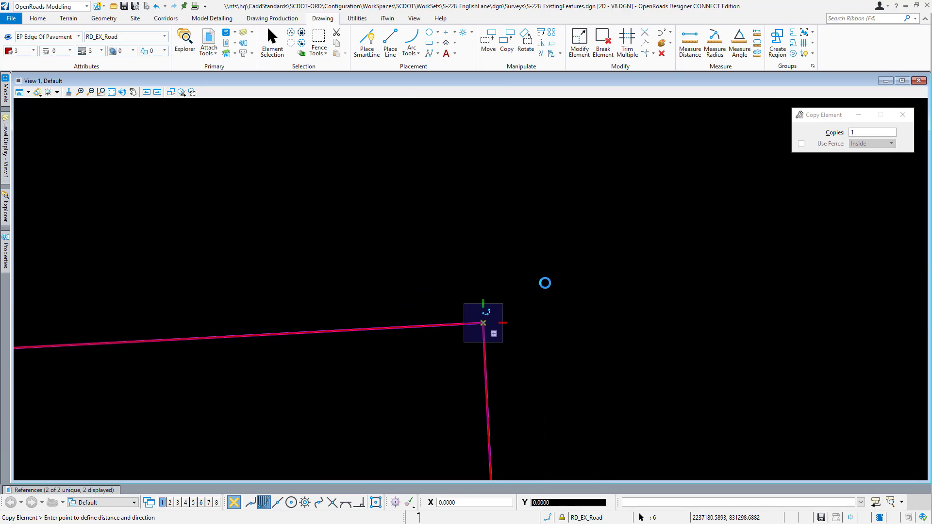
key(Escape)
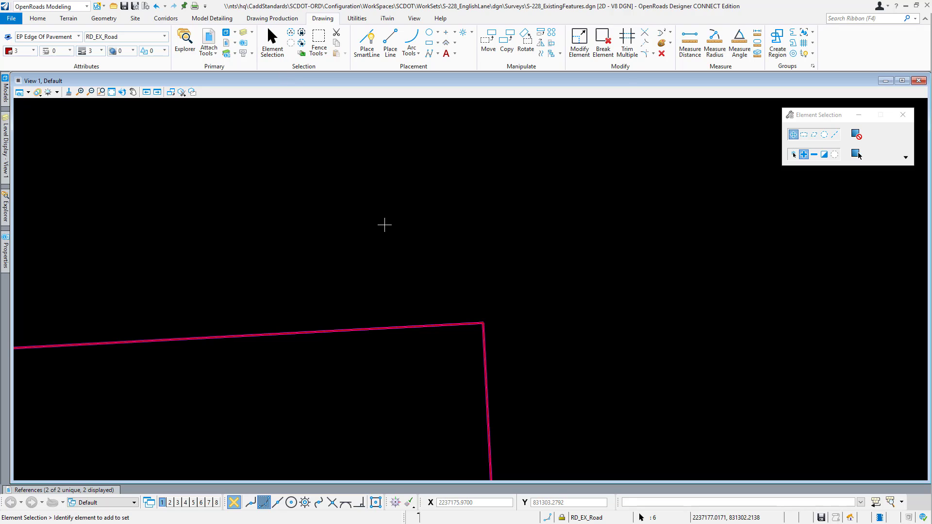
click(794, 156)
Step: Create Opaque-filled regions in color 3 inside the east and west closed pavement outlines
scroll(398, 275, down, 3)
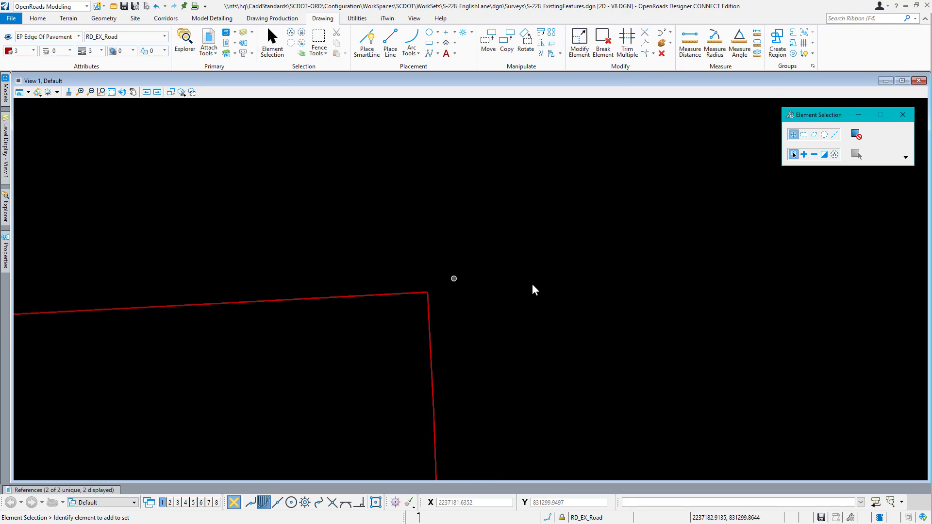
scroll(534, 285, down, 3)
scroll(398, 278, down, 4)
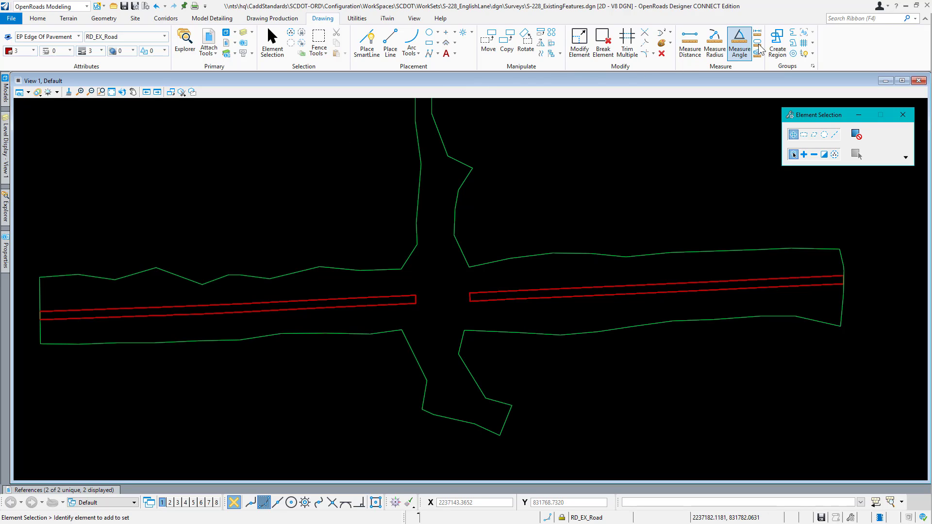
click(778, 42)
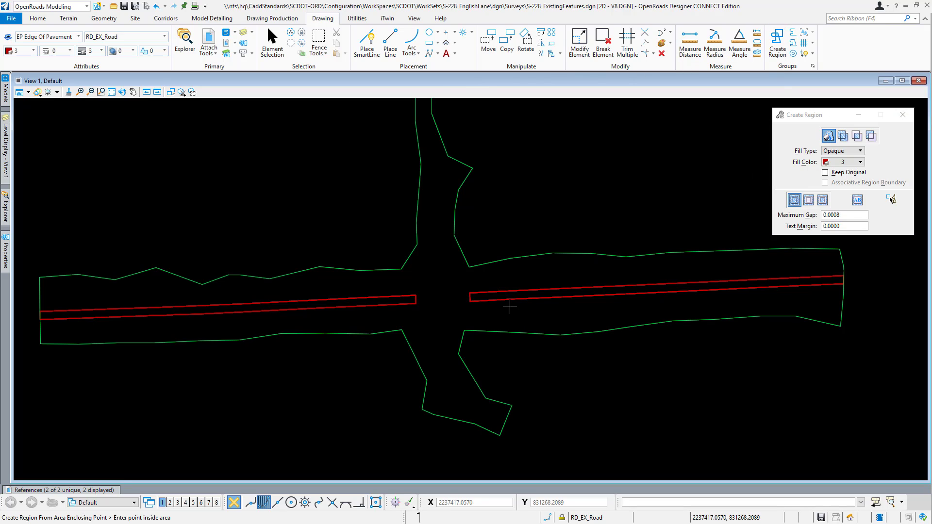
click(502, 296)
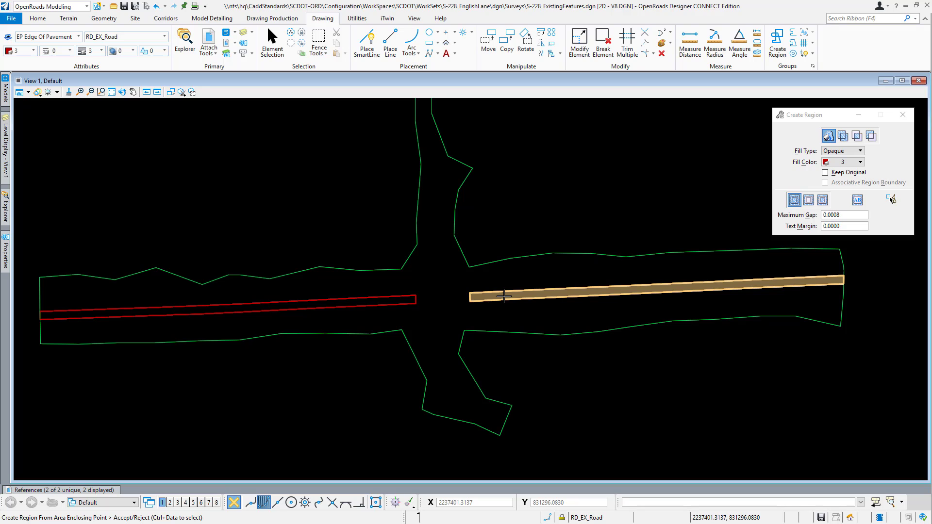
click(439, 321)
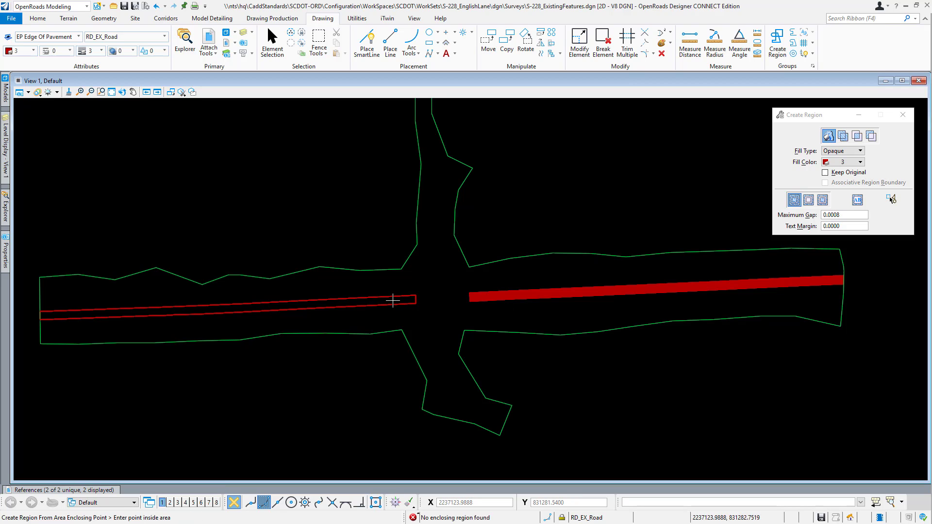
click(393, 301)
click(389, 318)
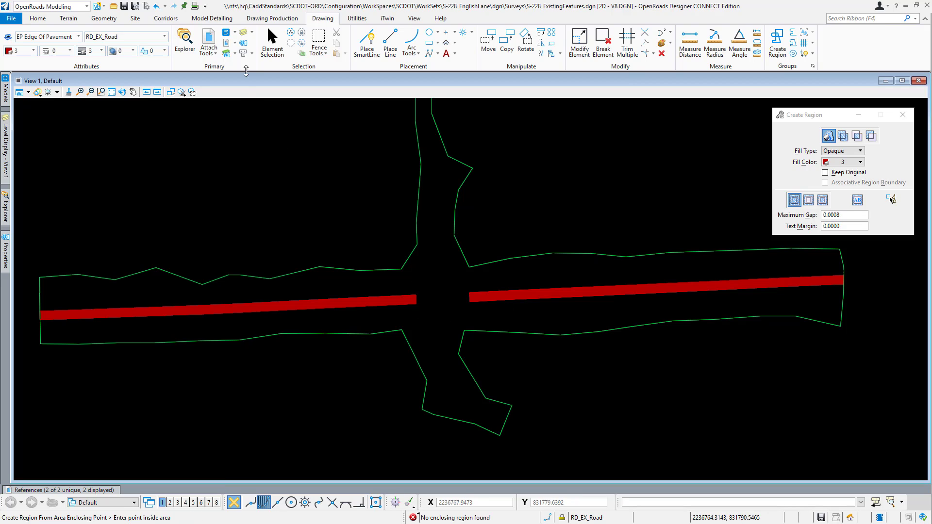
click(272, 43)
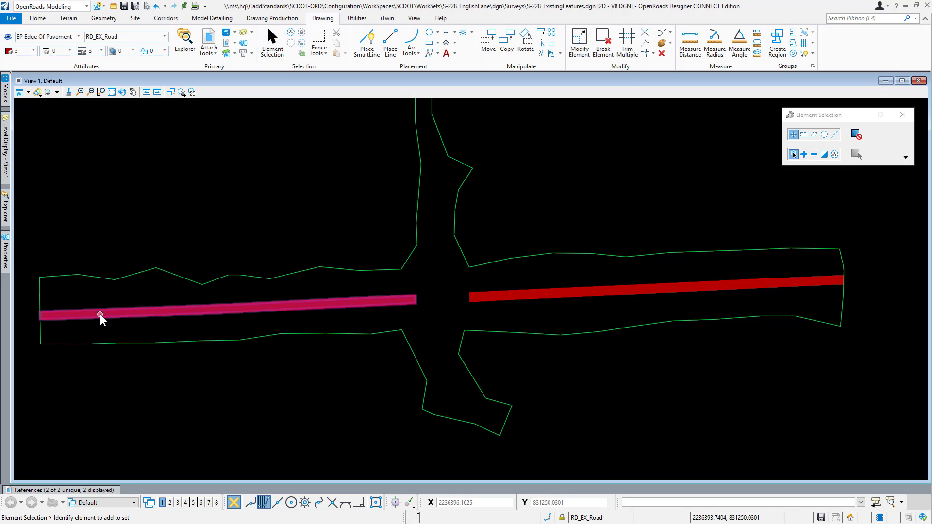
Step: Create a clipped terrain model from Field Book 1 with the west pavement region, External clipping, 0.0000 offsets and the Existing_Boundary feature definition
scroll(99, 316, up, 1)
middle_drag(115, 348, 180, 343)
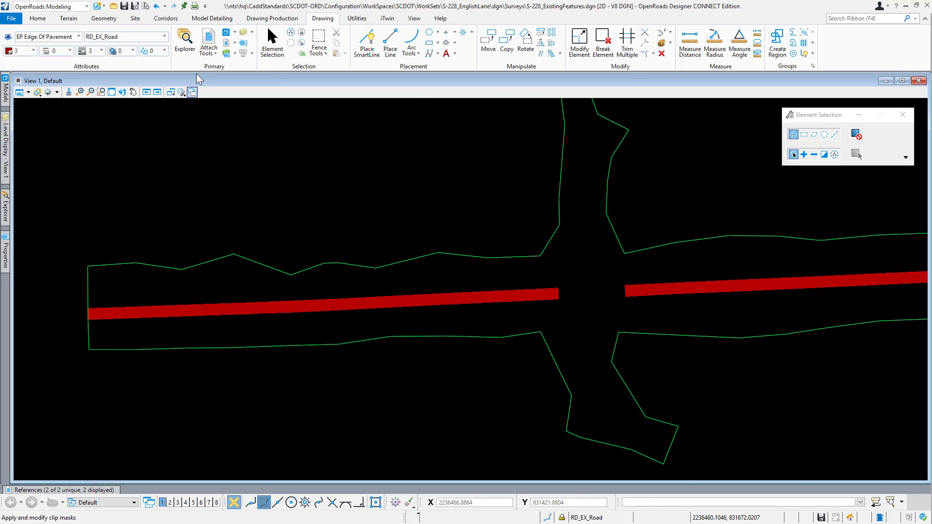
click(70, 19)
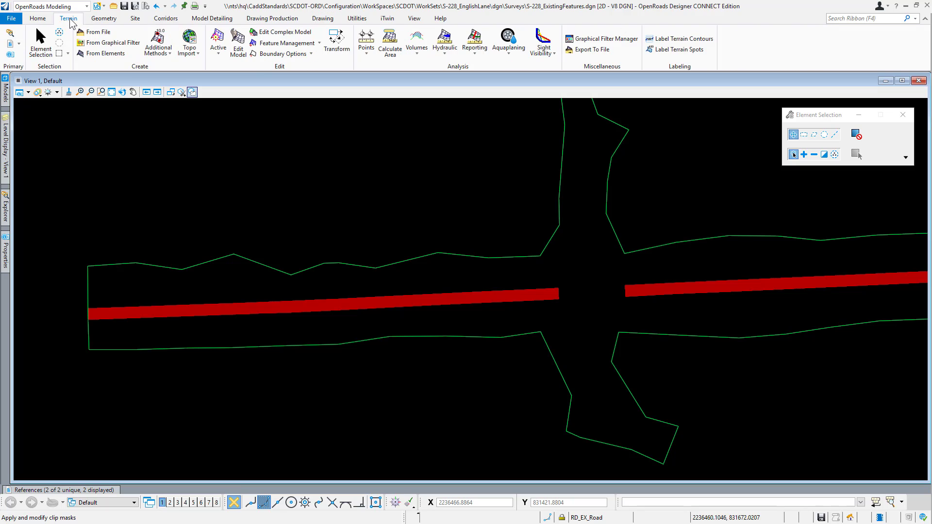
click(168, 54)
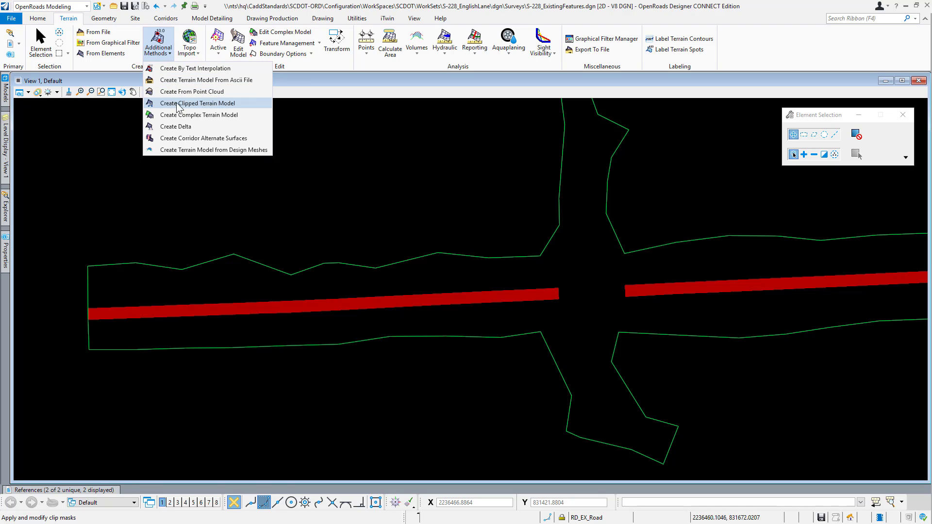
click(241, 103)
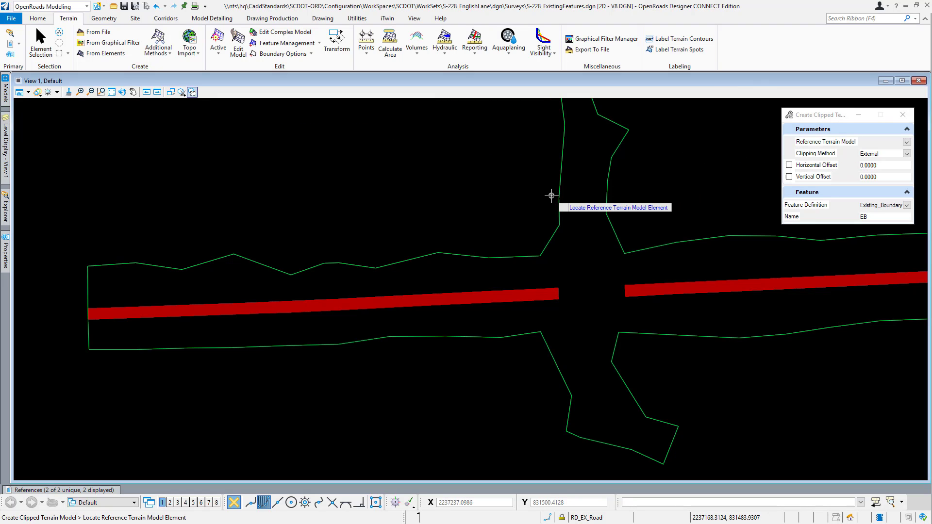
click(514, 255)
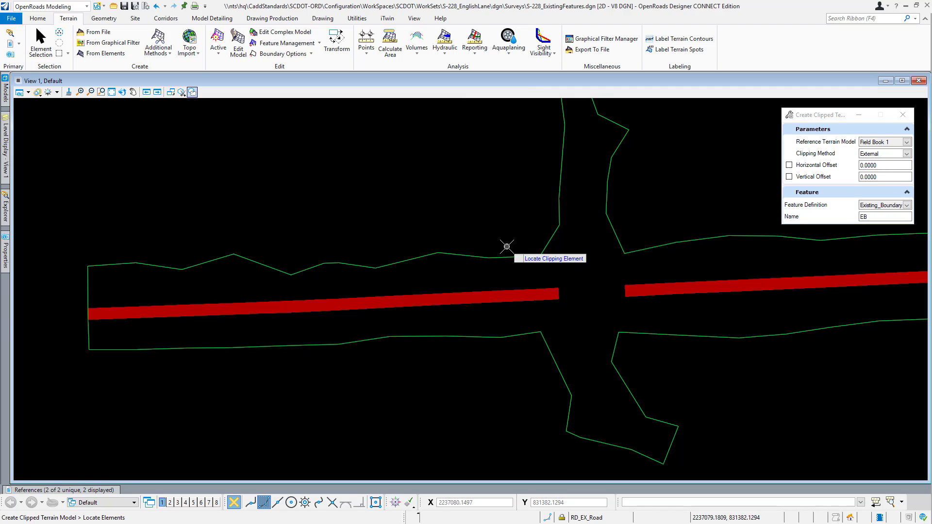
click(461, 300)
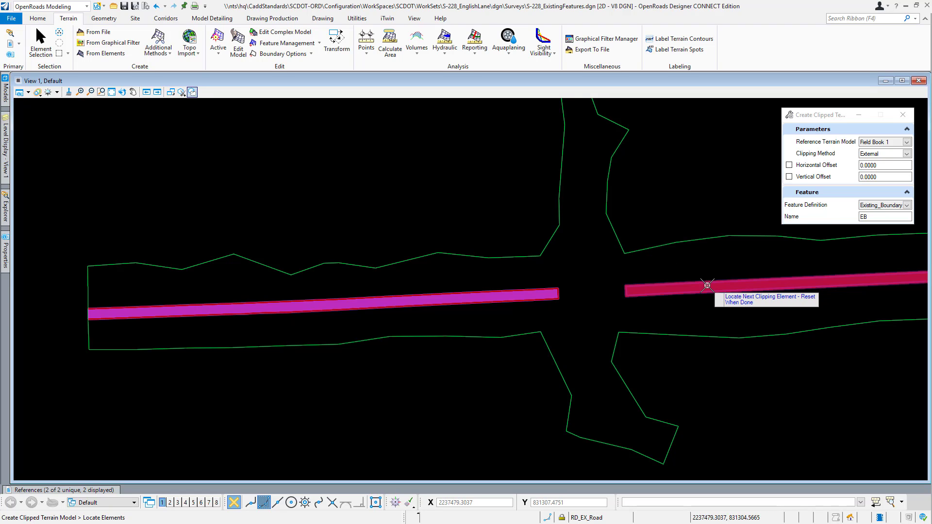
right_click(515, 222)
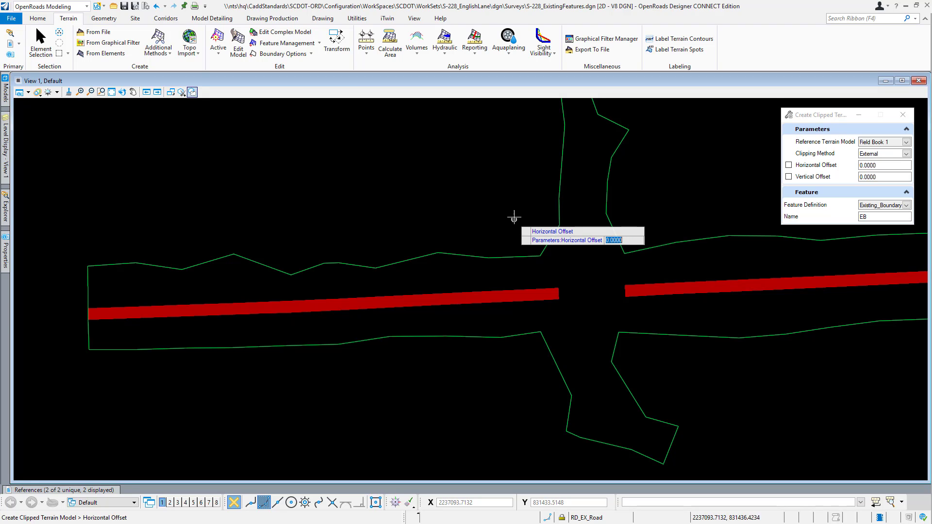
click(514, 216)
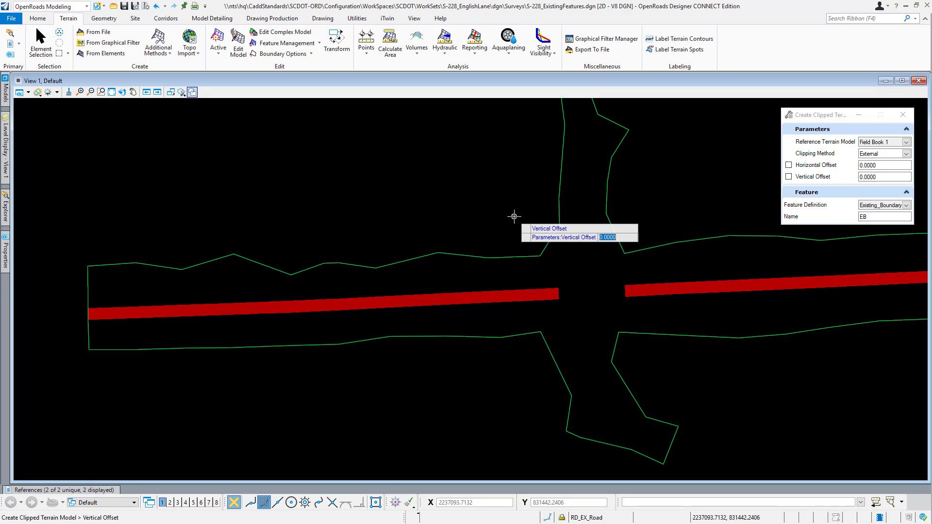
click(514, 216)
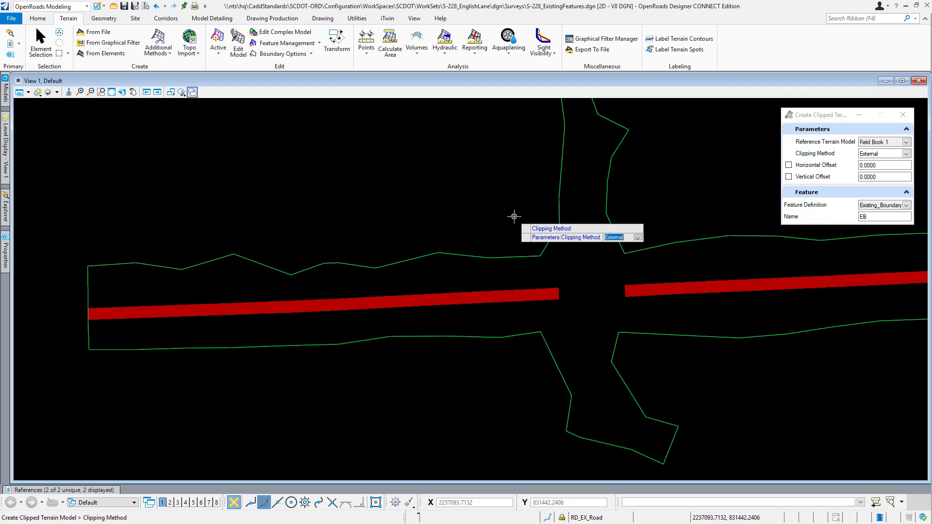
click(515, 217)
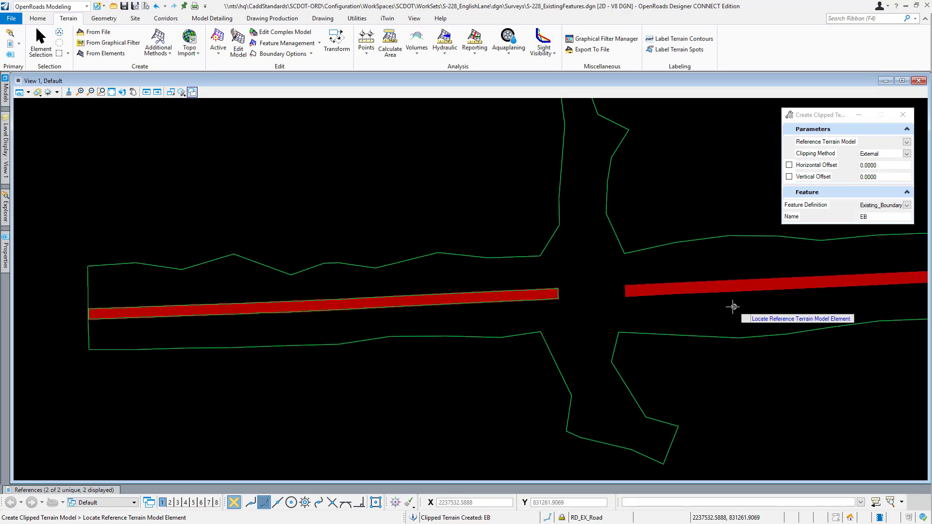
Step: Create a second External clipped terrain model from Field Book 1 with the east pavement region, keeping both offsets at 0.0000
click(713, 336)
middle_drag(804, 395, 566, 404)
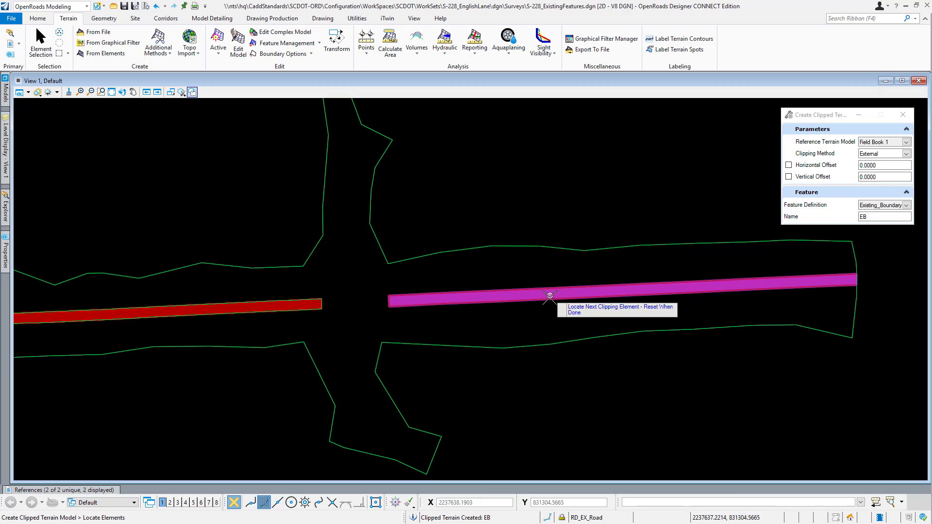
right_click(545, 316)
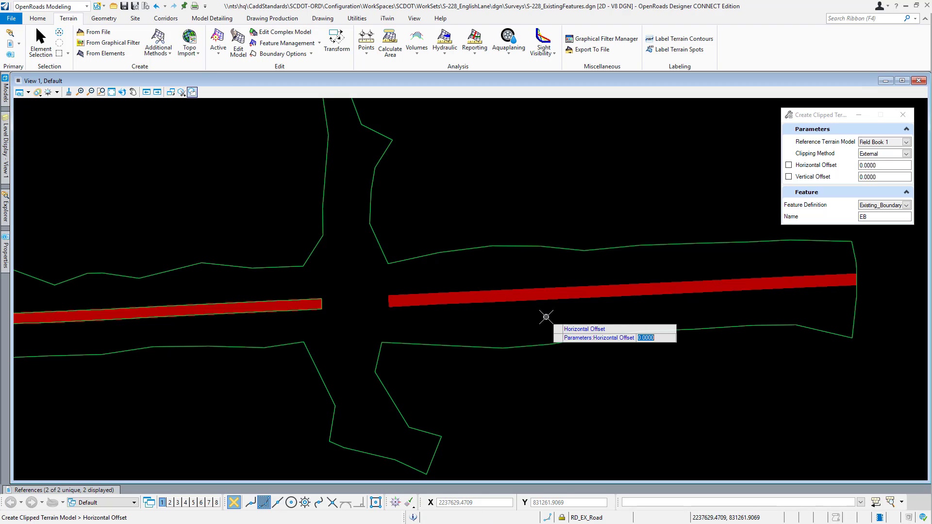
click(553, 205)
click(552, 205)
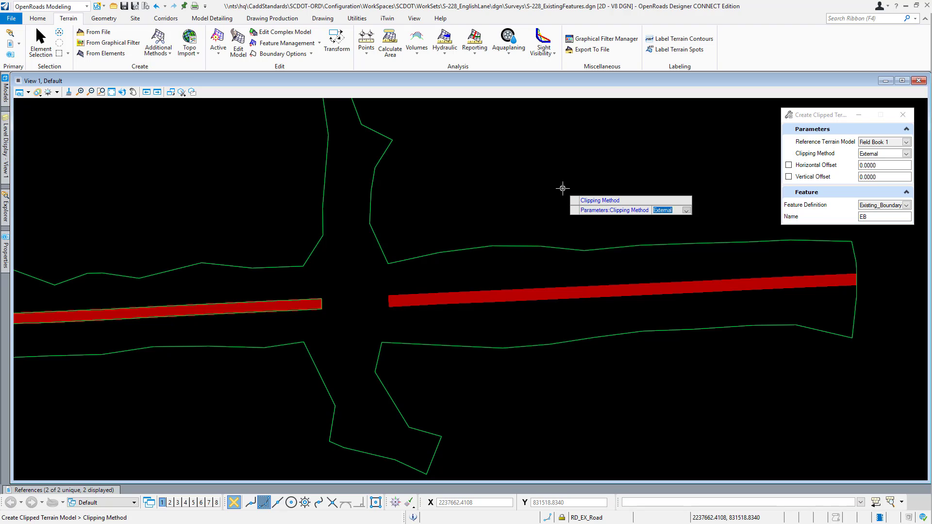
click(563, 189)
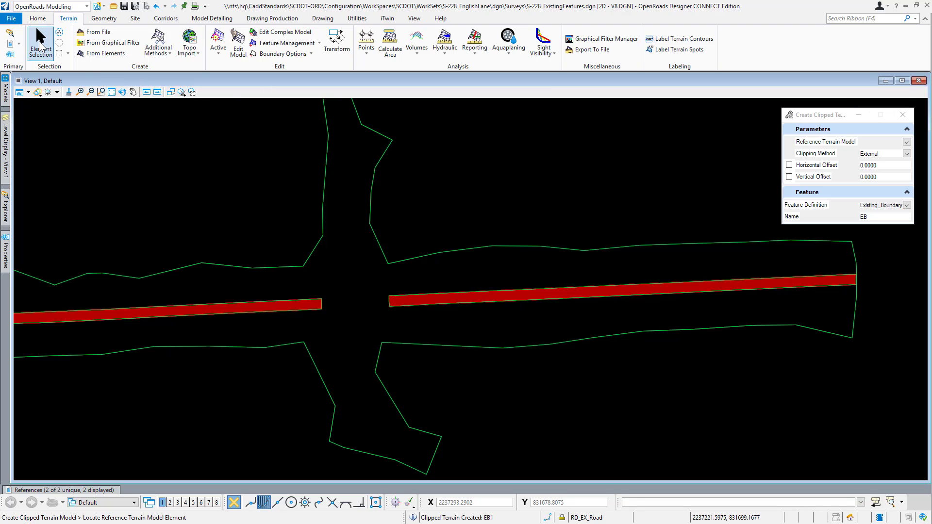
click(40, 42)
scroll(571, 330, down, 4)
scroll(369, 334, up, 4)
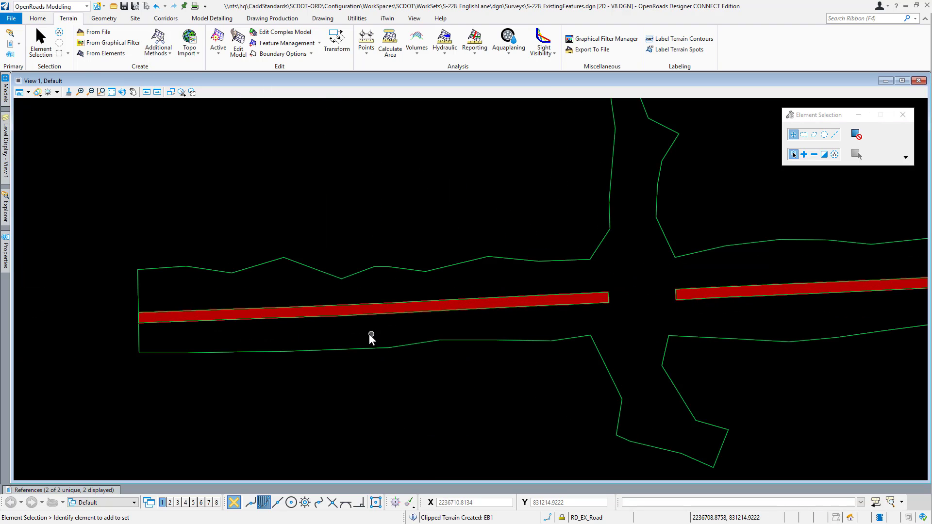
Step: Expand the Existing_Boundary terrain models in the OpenRoads Model tree and highlight each one to identify which road segment it covers
mouse_move(8, 209)
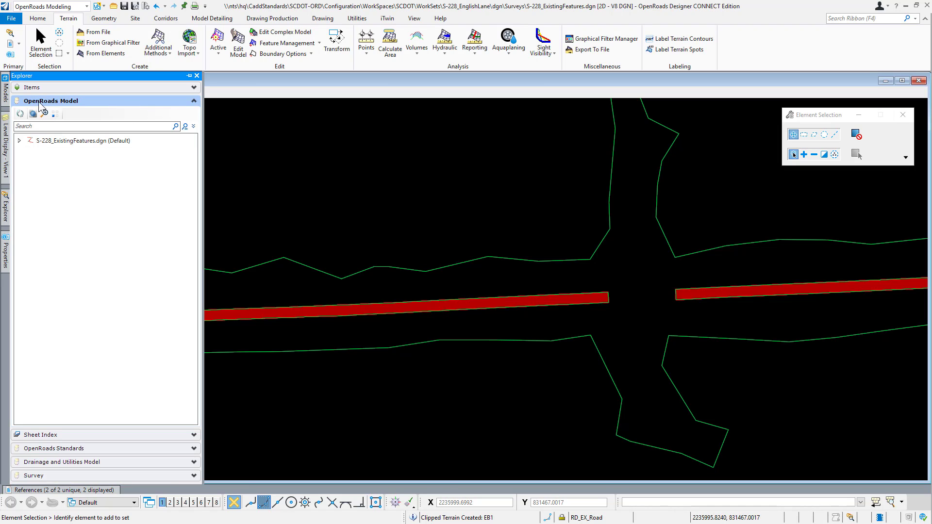
click(194, 102)
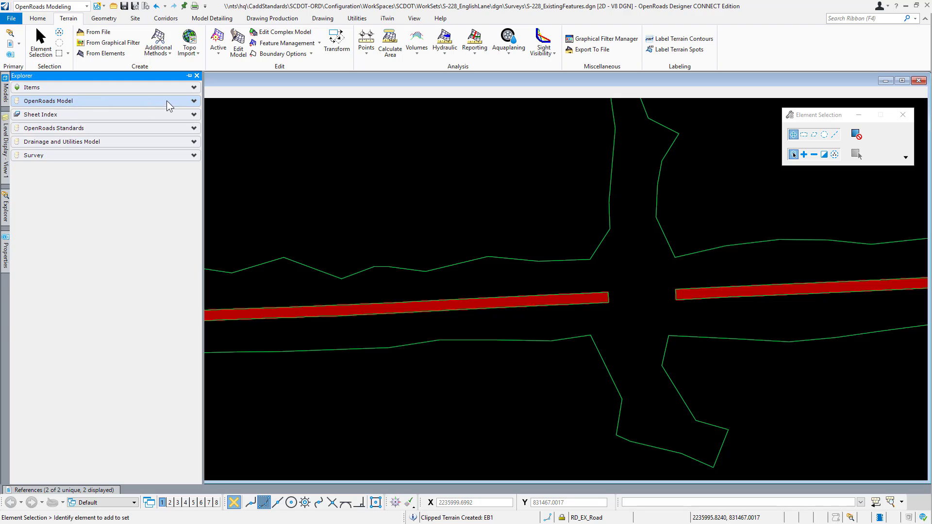
click(194, 101)
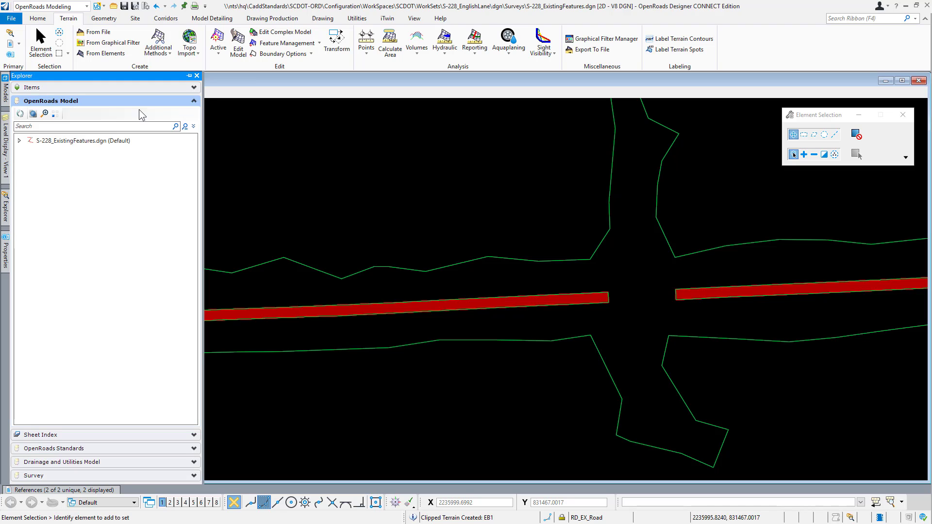
click(20, 141)
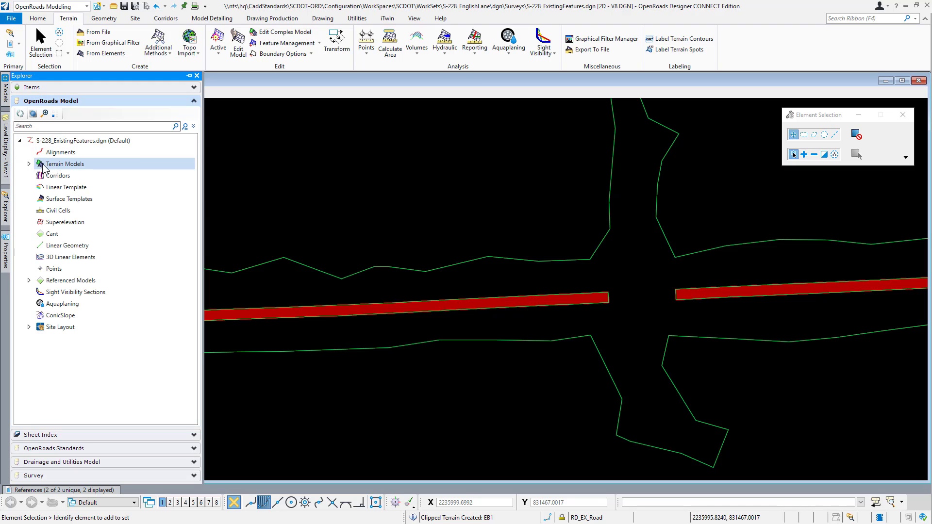
click(29, 164)
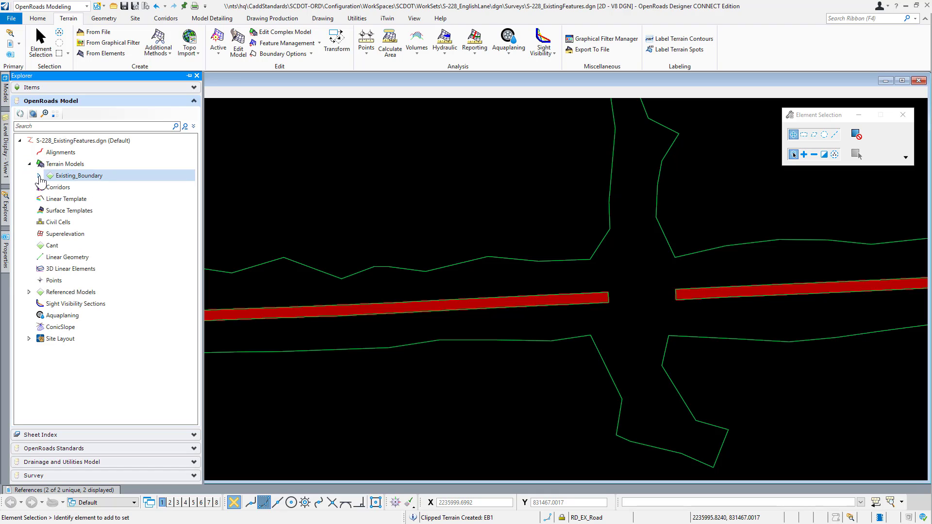
click(39, 175)
click(83, 187)
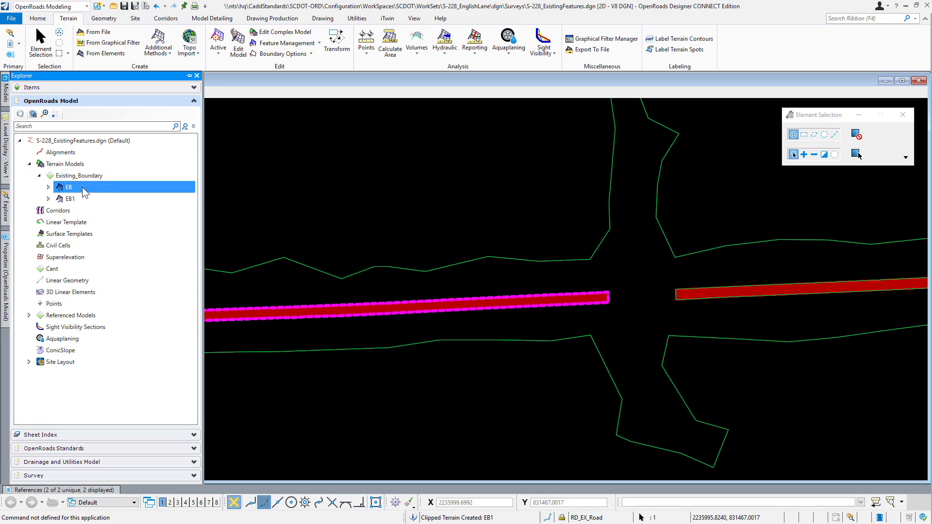
click(77, 199)
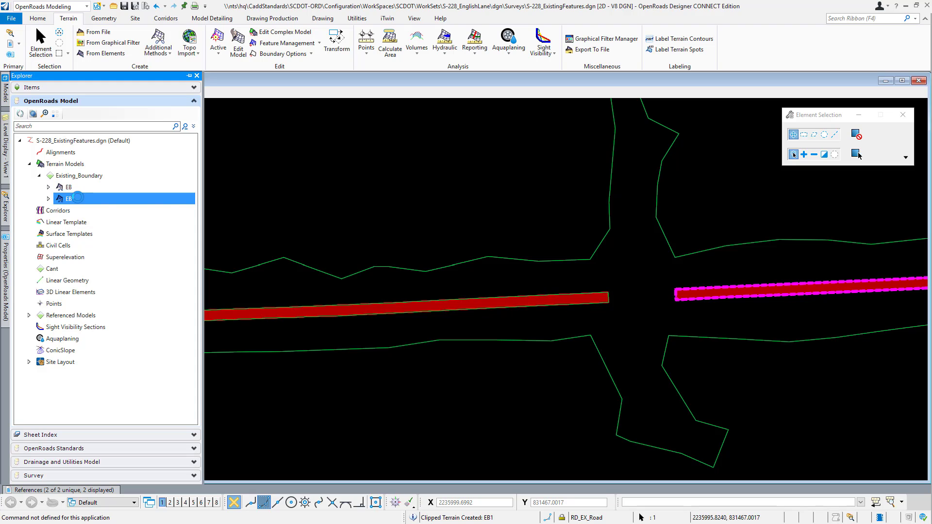
Step: Change the feature name of the west pavement terrain model EB to EB_RoadwayWest
click(84, 190)
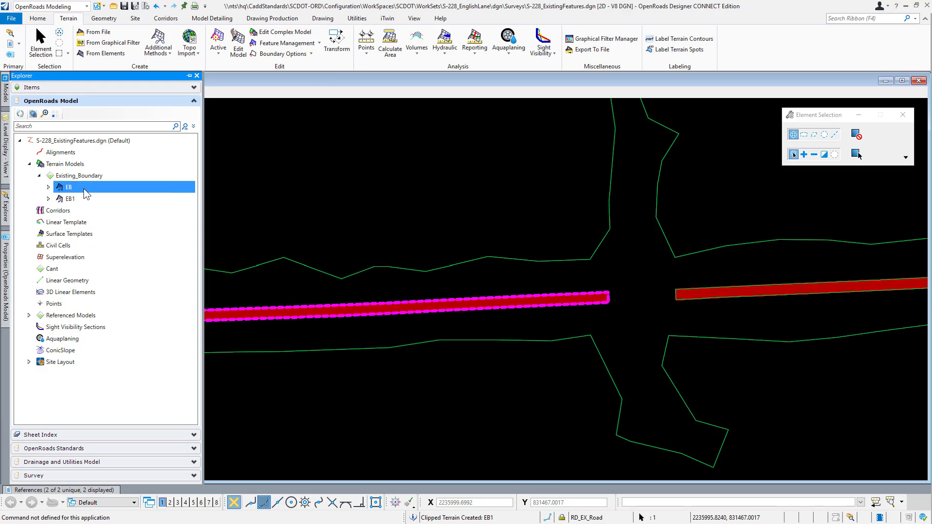
right_click(83, 188)
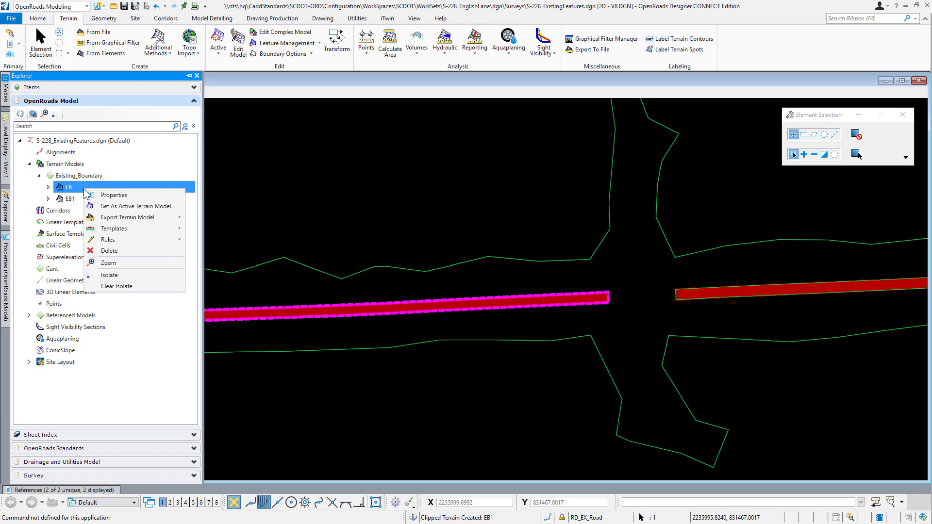
click(114, 194)
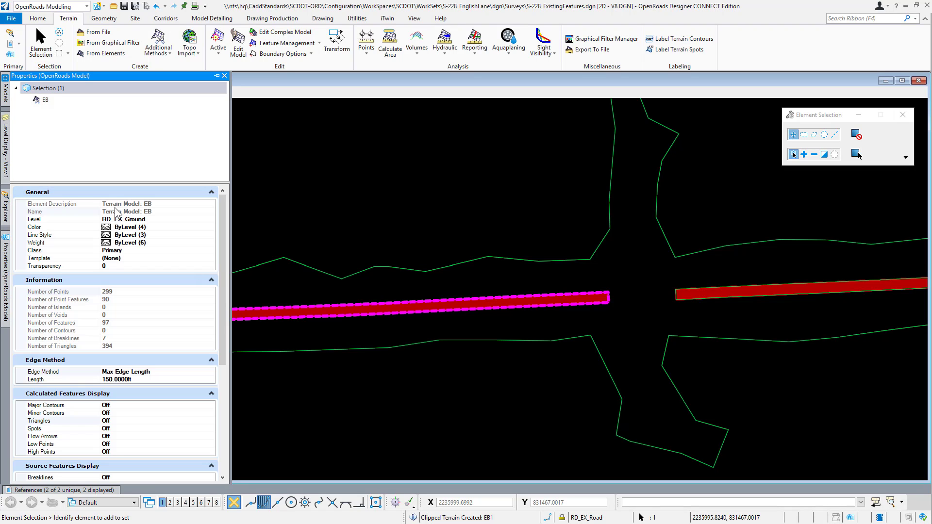
scroll(121, 295, down, 5)
scroll(122, 297, down, 4)
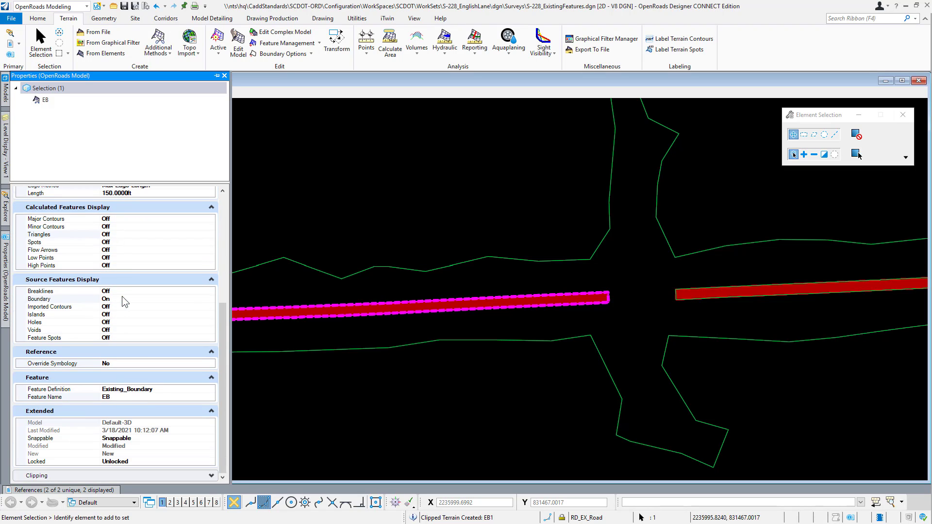
click(119, 396)
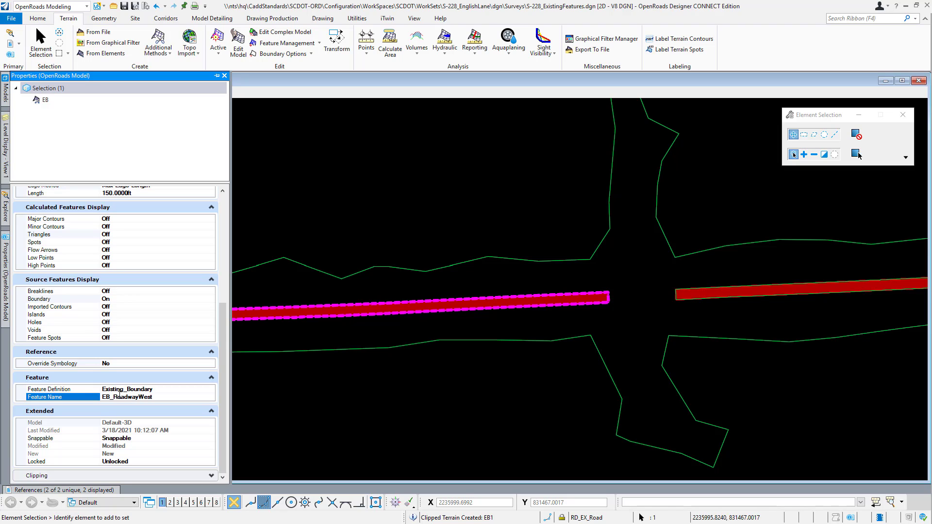
key(Return)
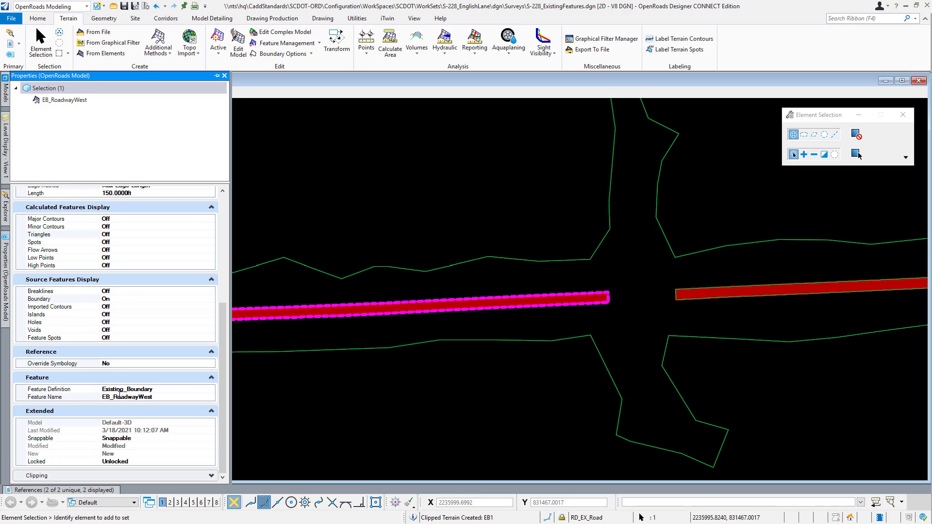
click(336, 220)
Step: Change the feature name of the east pavement terrain model EB1 to EB_RoadwayEast
click(6, 220)
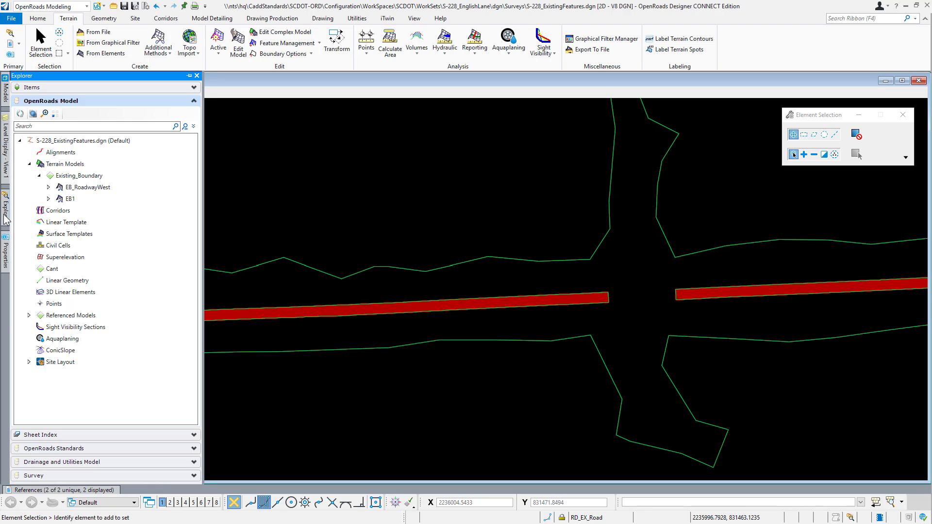
click(90, 198)
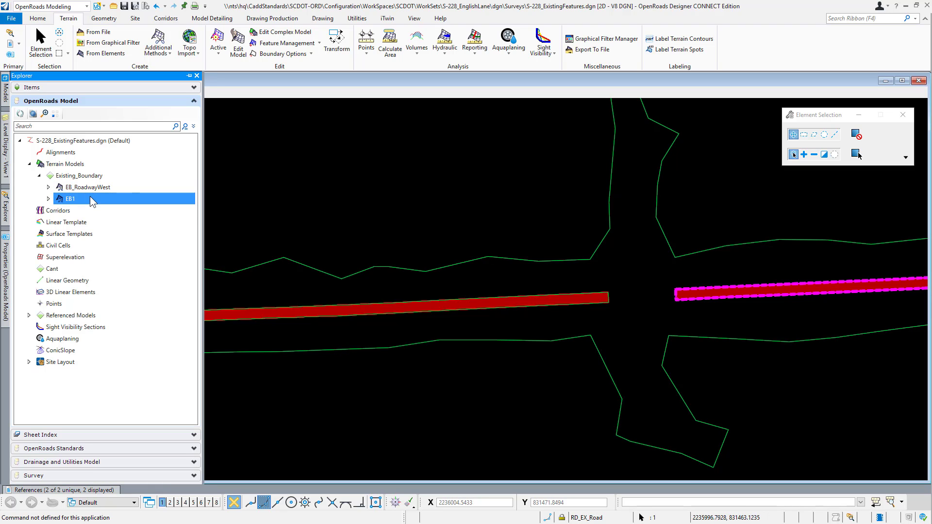
right_click(89, 197)
click(116, 203)
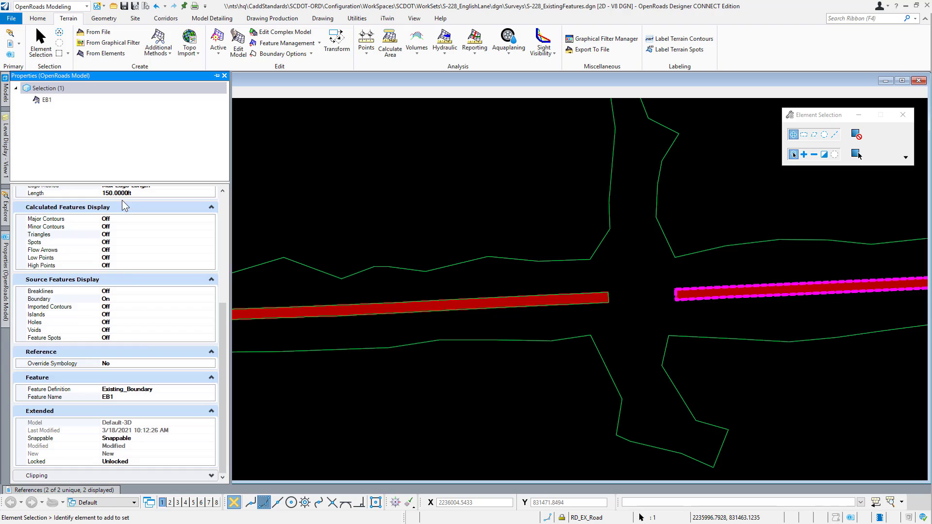
click(130, 398)
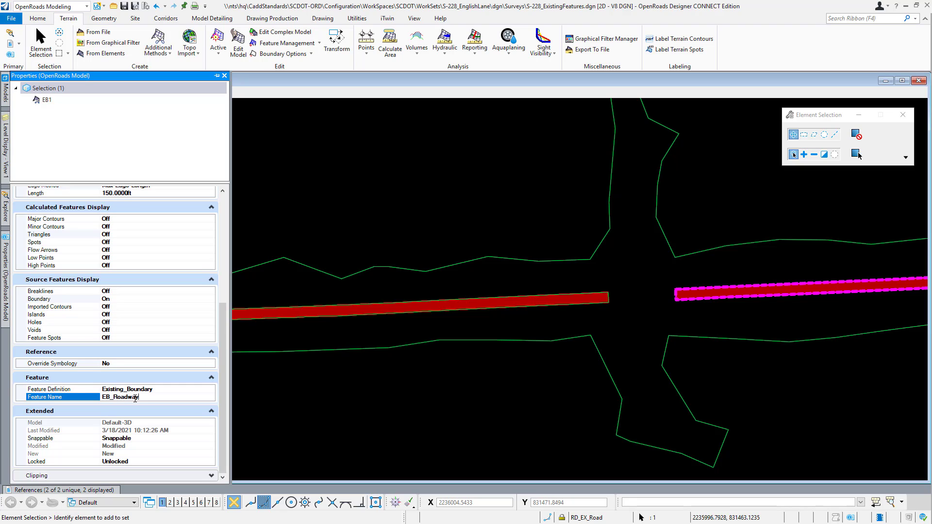
key(Return)
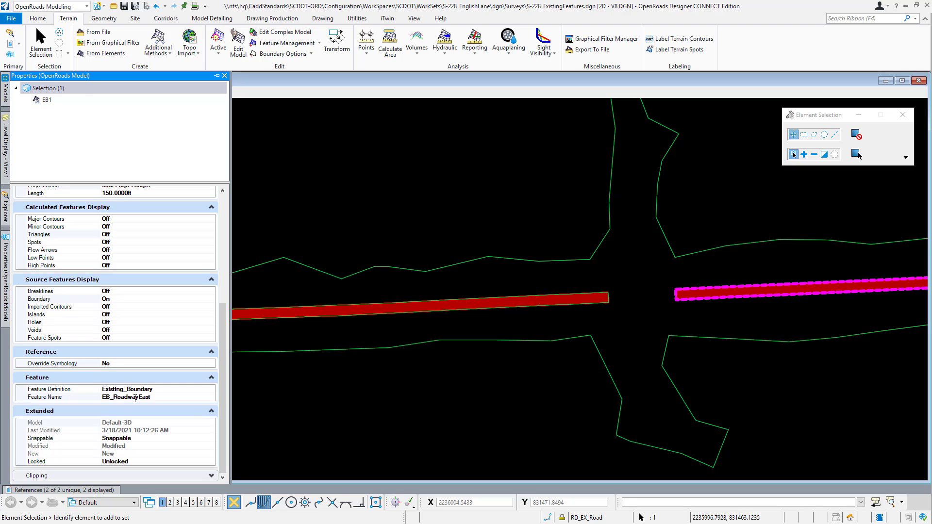
click(449, 400)
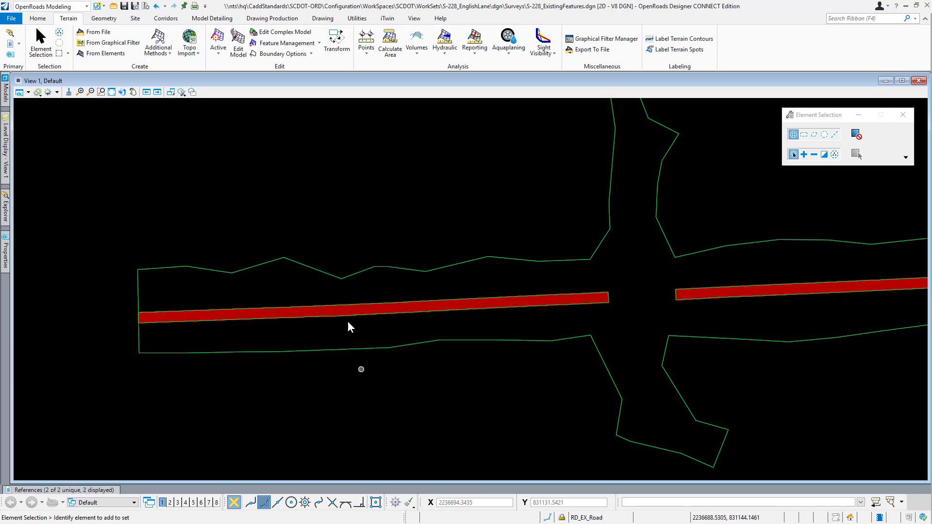
Step: Examine the overlapping elements at the west pavement's bridge-side end, including the region shape, survey edge and terrain boundary
middle_drag(524, 406, 407, 408)
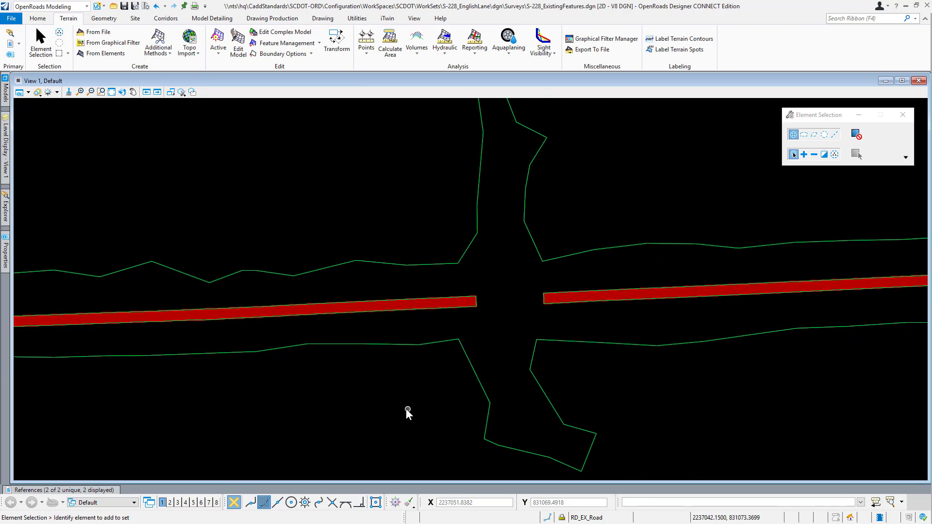
scroll(407, 408, down, 1)
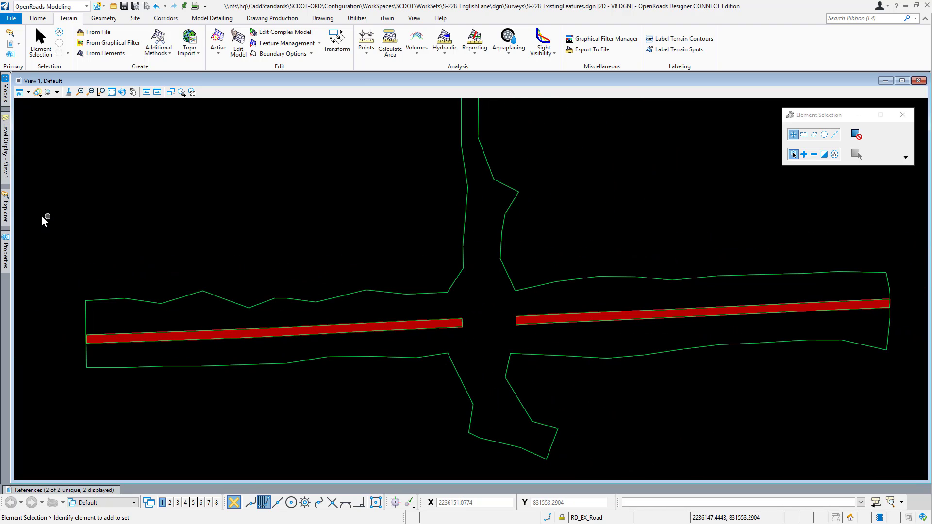
click(7, 214)
middle_click(381, 320)
scroll(470, 328, up, 3)
scroll(469, 324, up, 2)
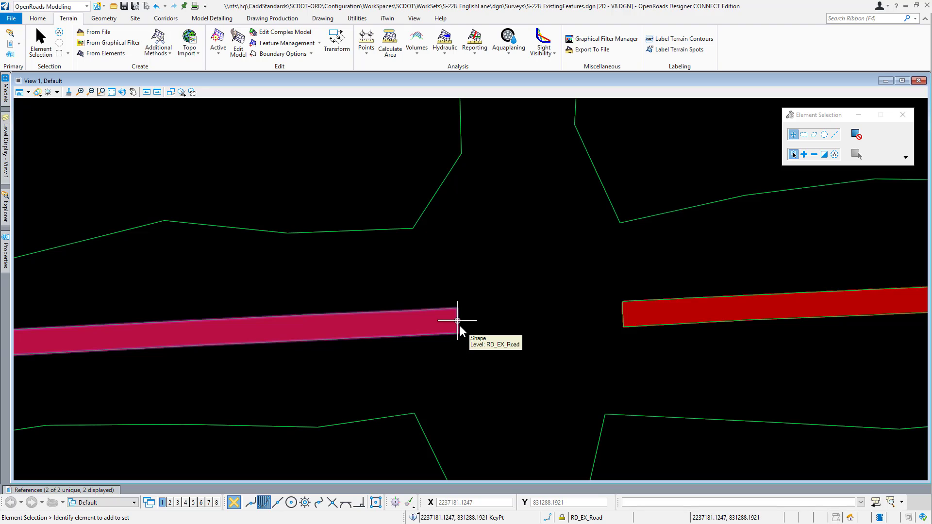
middle_click(459, 325)
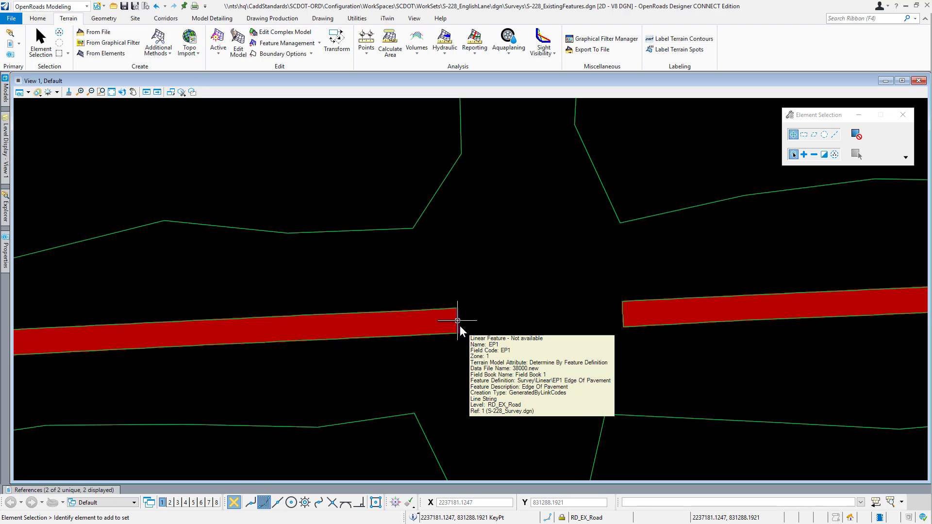
middle_click(460, 326)
click(460, 327)
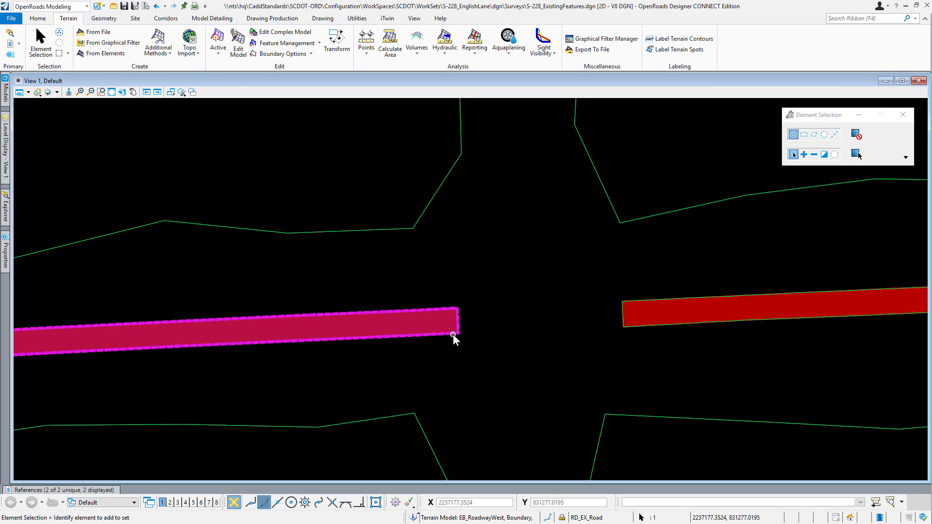
scroll(473, 337, up, 2)
scroll(473, 337, up, 2)
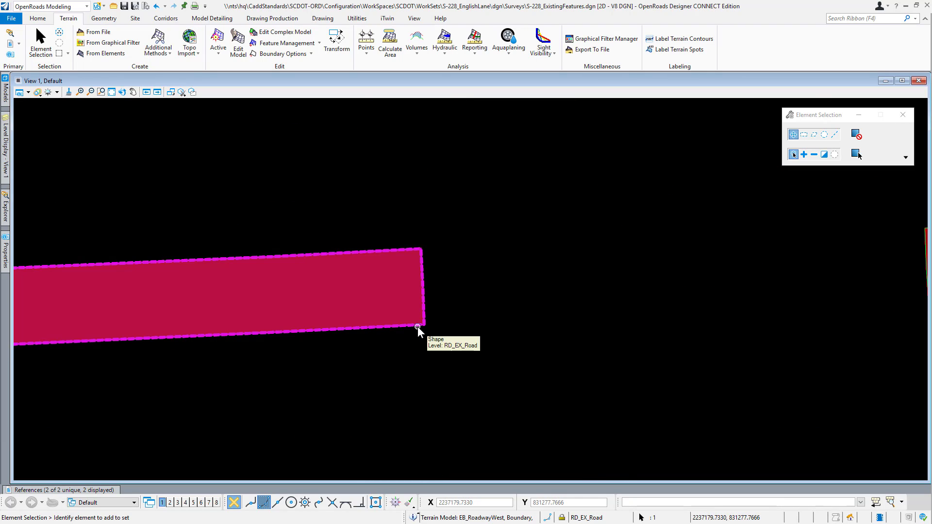
click(531, 348)
scroll(646, 316, down, 5)
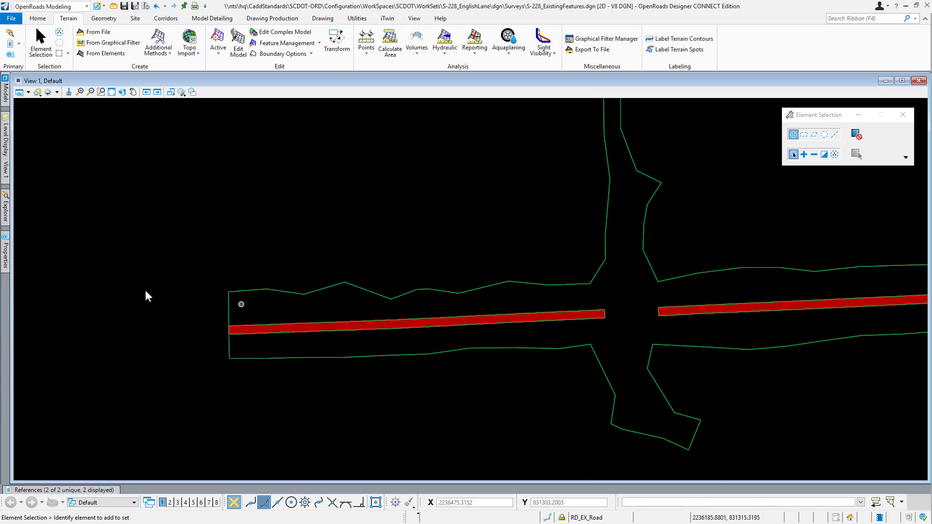
Step: Apply the Asphalt Pavement surface template to the EB_RoadwayWest terrain model without an external clip boundary
mouse_move(14, 213)
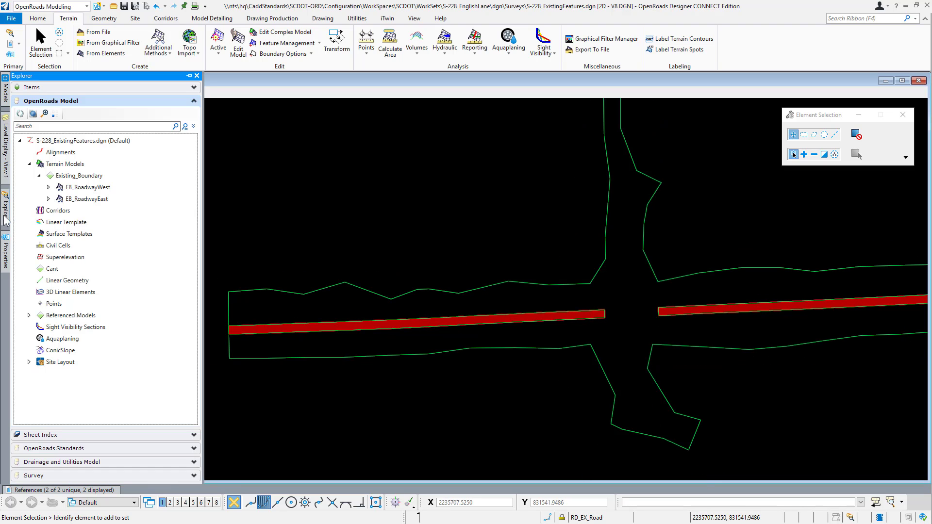
right_click(86, 188)
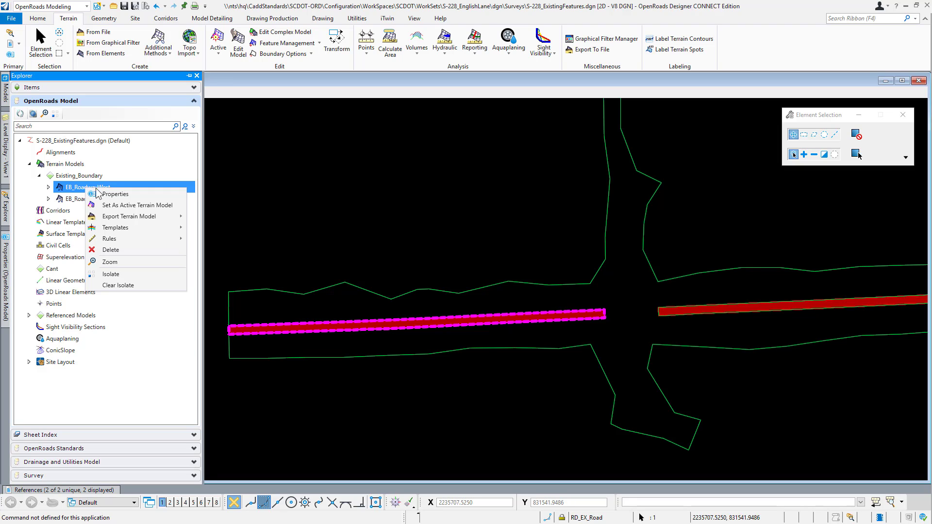
mouse_move(137, 228)
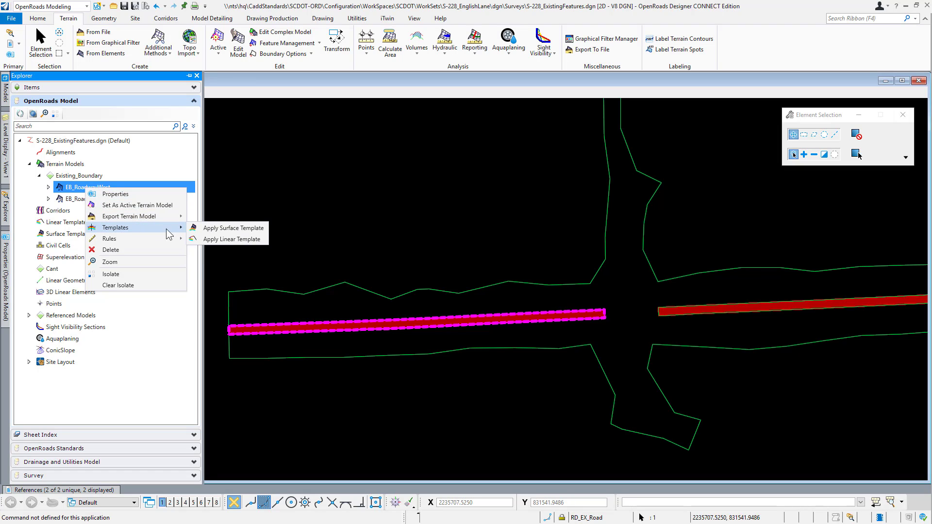
click(254, 228)
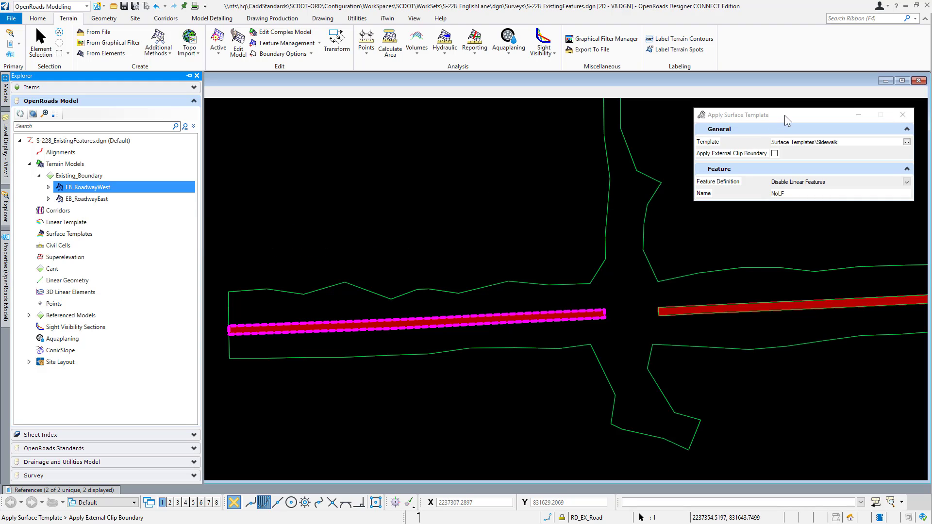
drag(785, 116, 390, 125)
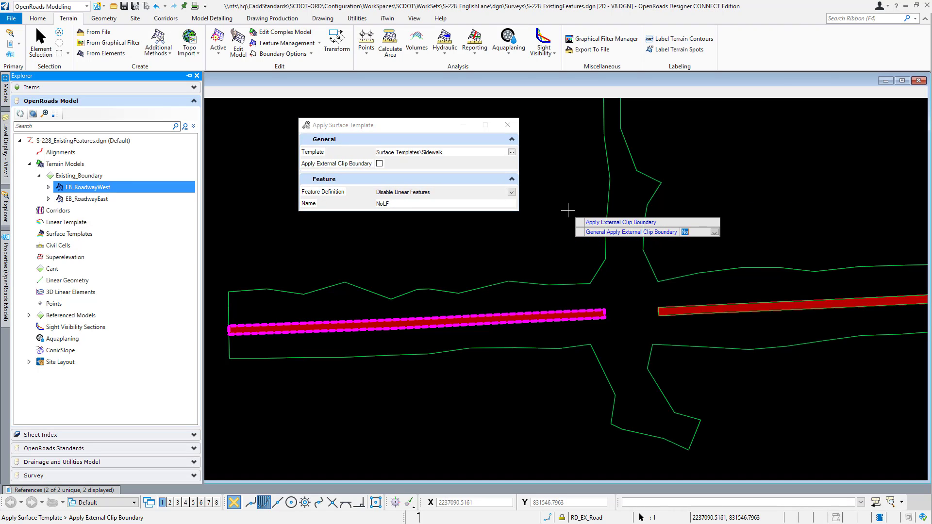
right_click(567, 210)
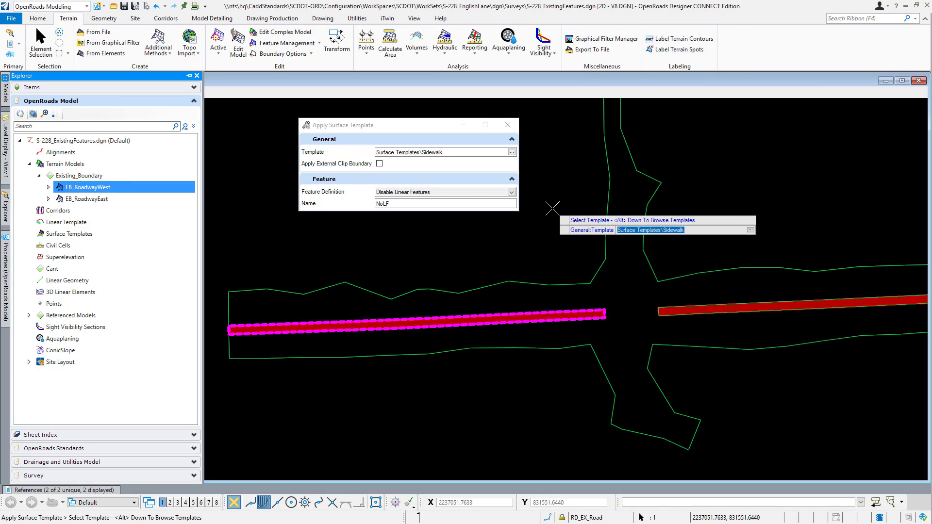
key(alt+Down)
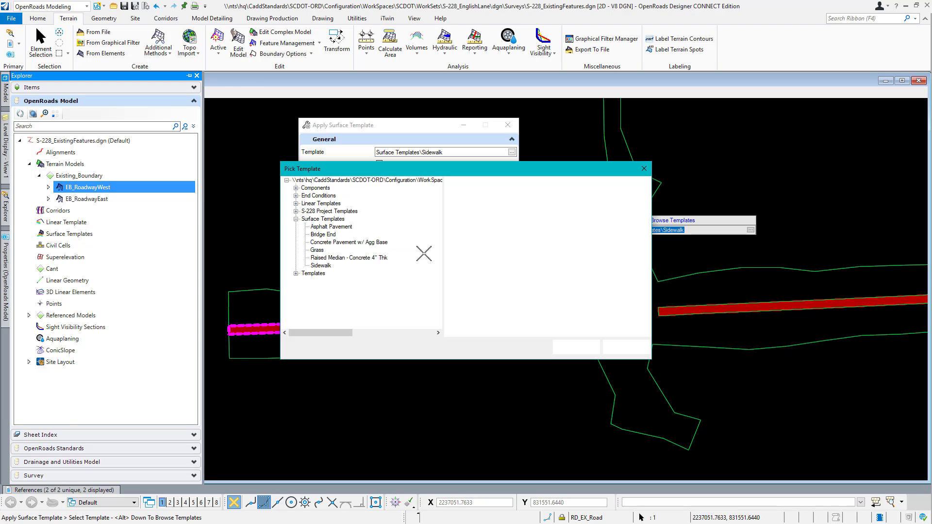
click(322, 227)
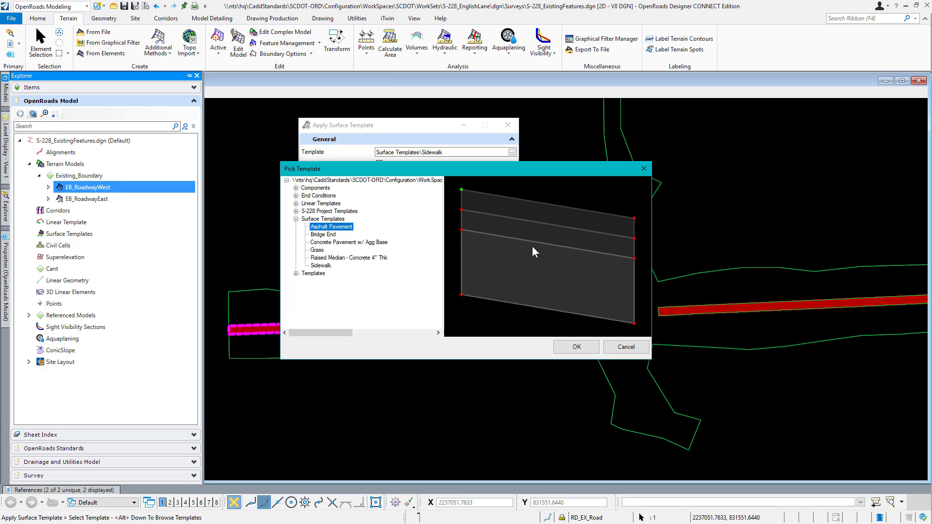
click(575, 347)
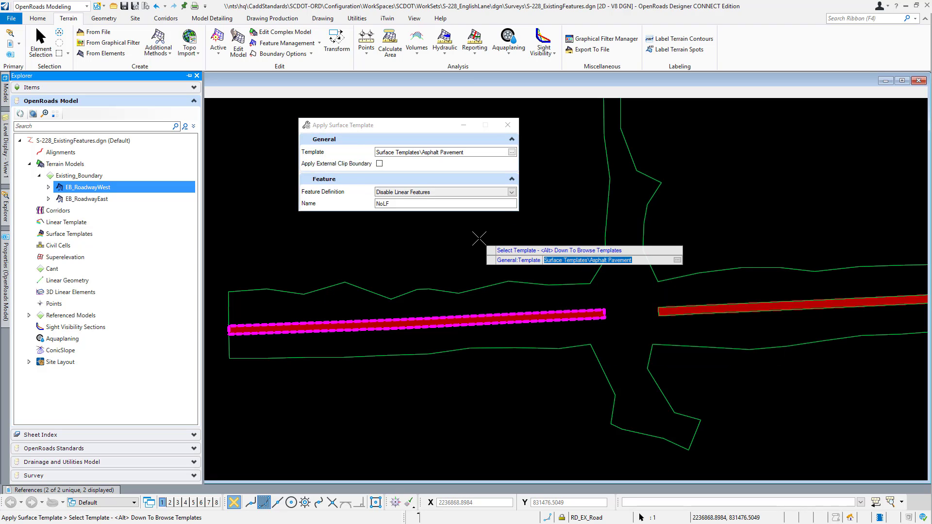
click(483, 249)
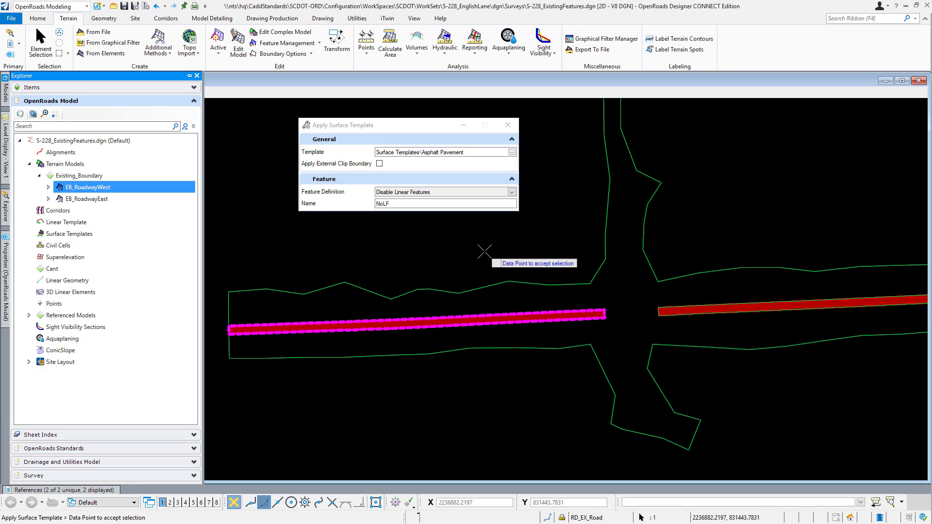
click(484, 254)
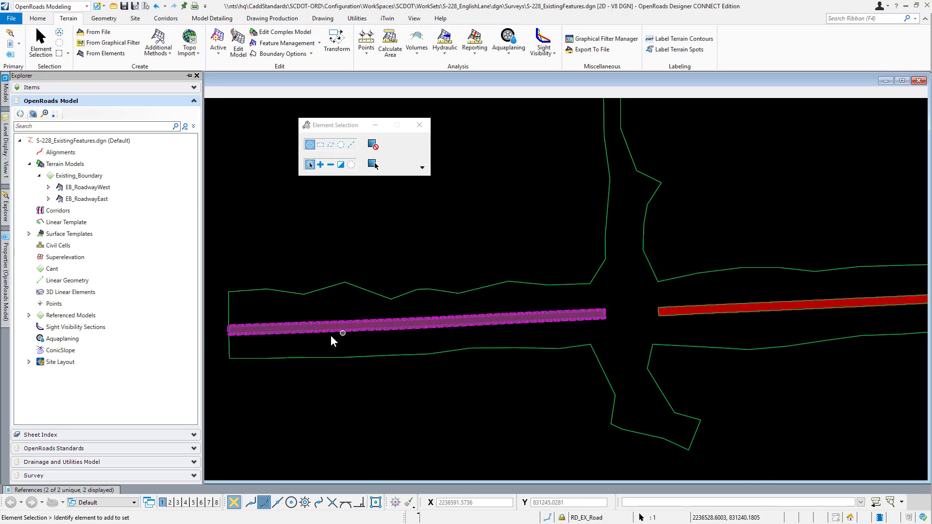
Step: Apply the Asphalt Pavement surface template to the EB_RoadwayEast terrain model, leaving the external clip boundary off
scroll(379, 329, up, 4)
scroll(379, 328, up, 3)
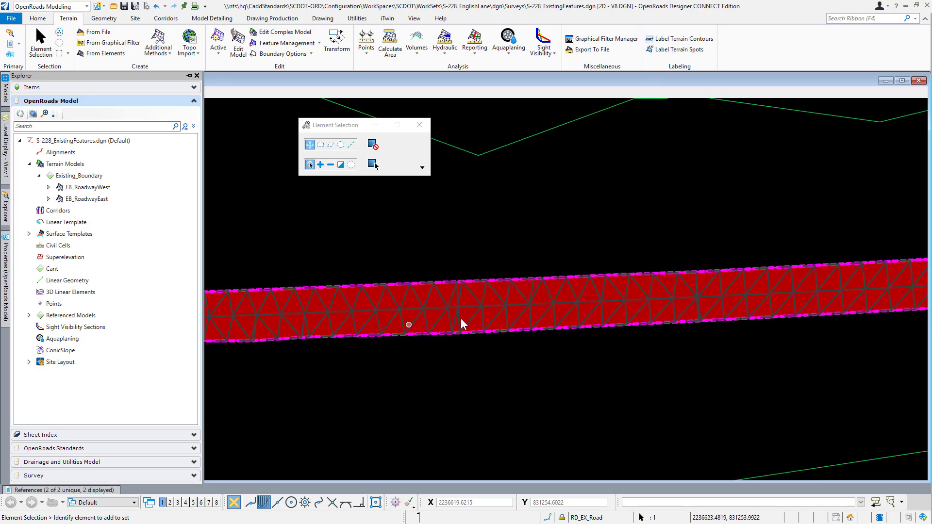
scroll(320, 327, down, 6)
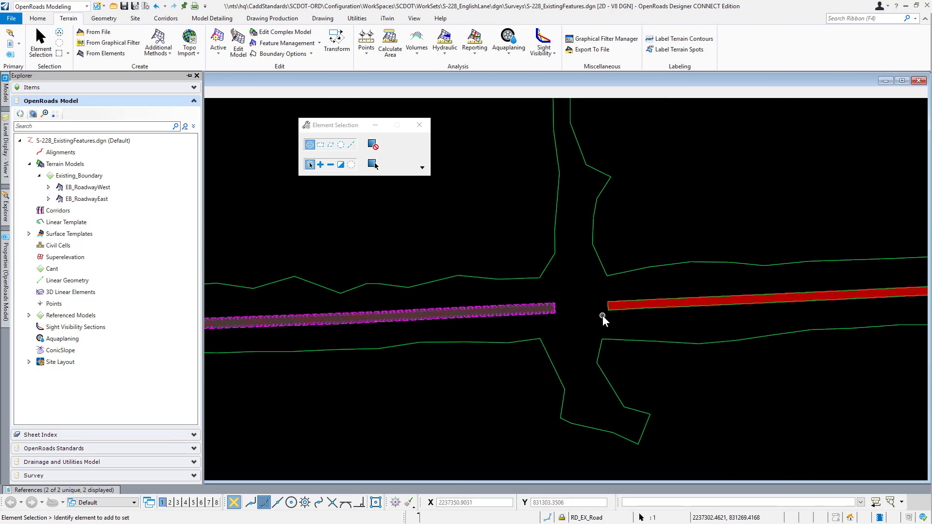
scroll(456, 337, down, 2)
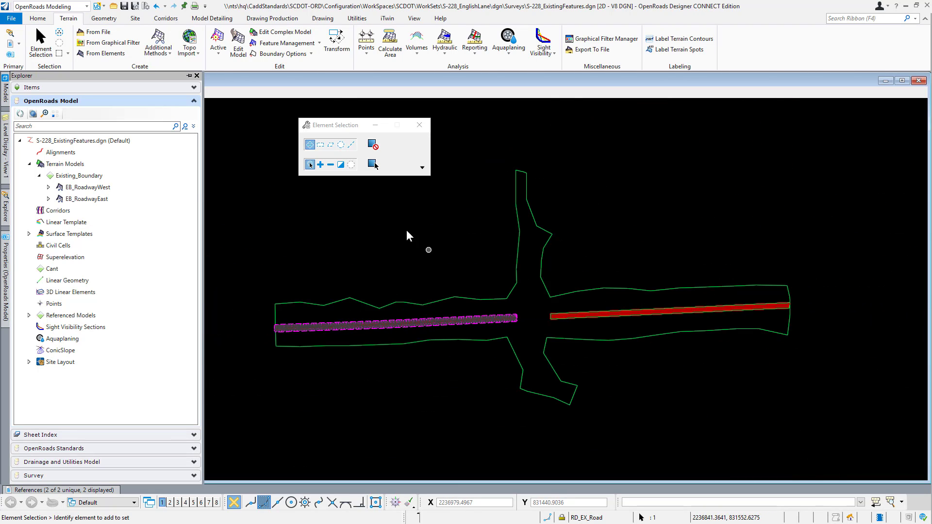
right_click(94, 201)
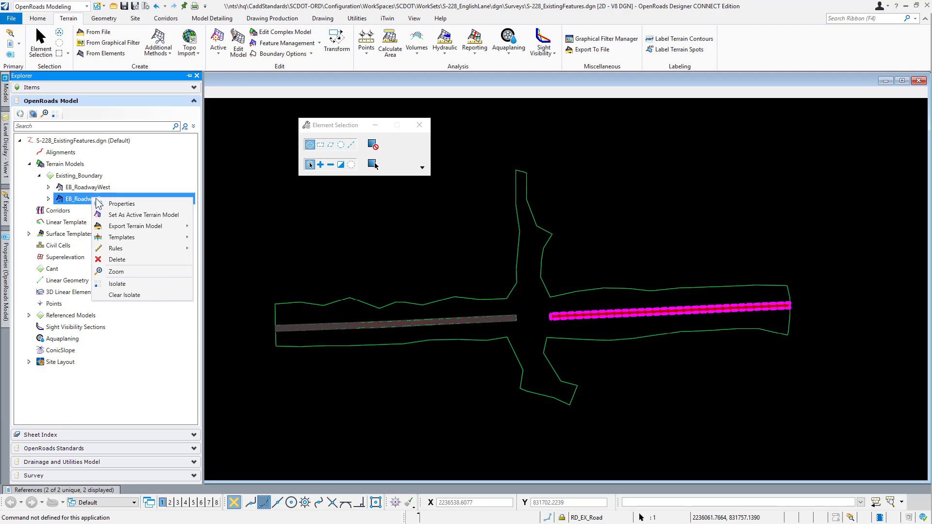
mouse_move(124, 238)
mouse_move(195, 238)
click(241, 238)
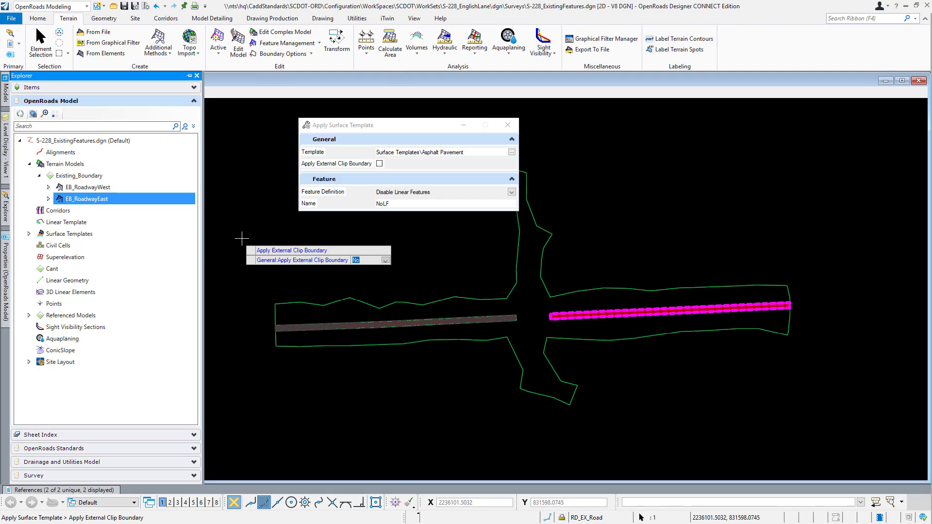
click(318, 239)
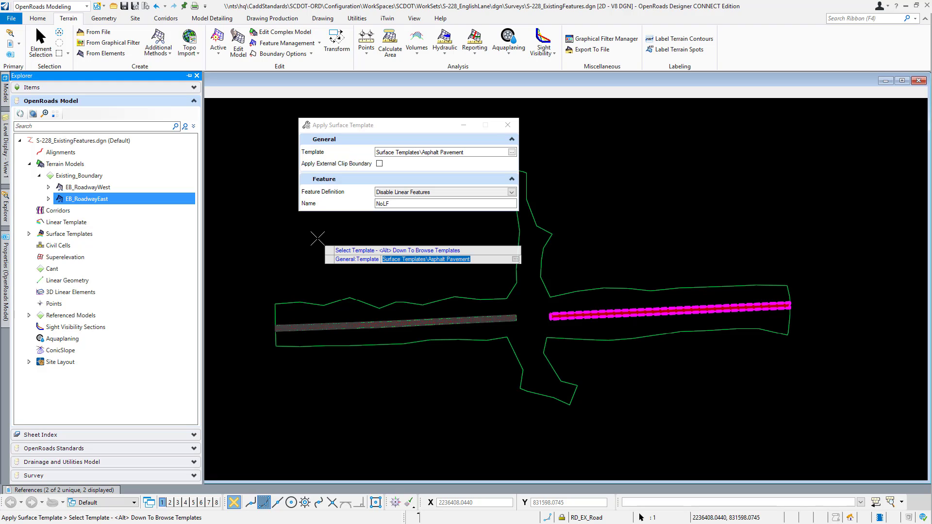
click(318, 239)
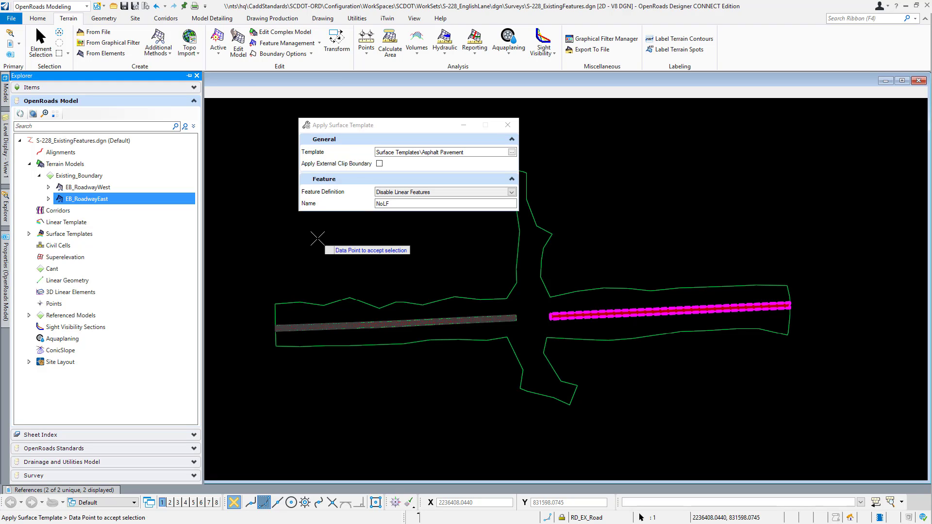
click(332, 247)
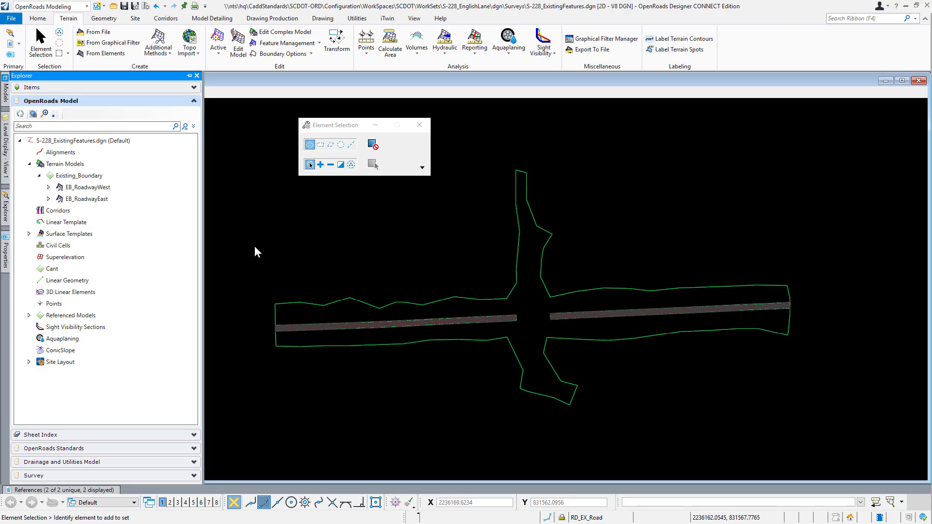
Step: Inspect the west pavement's mesh in the plan view and identify the surface template element applied to it
click(190, 76)
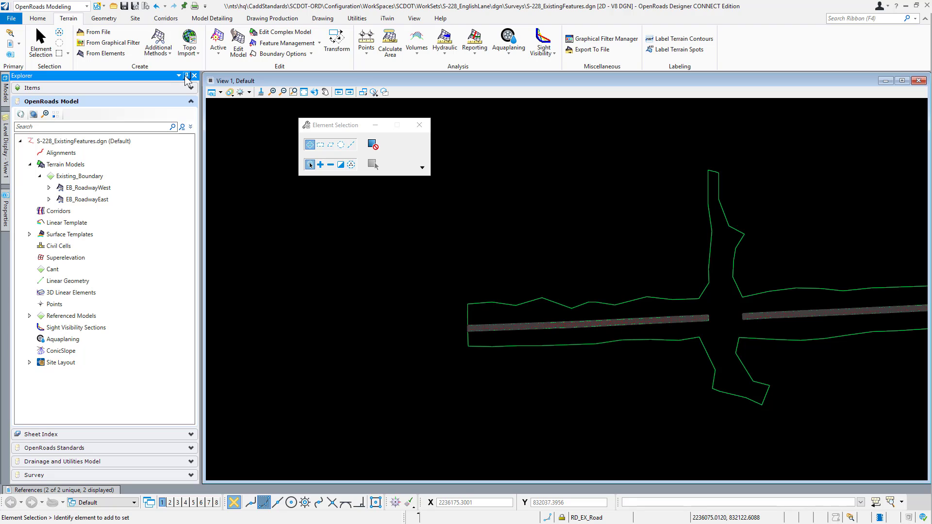
click(185, 76)
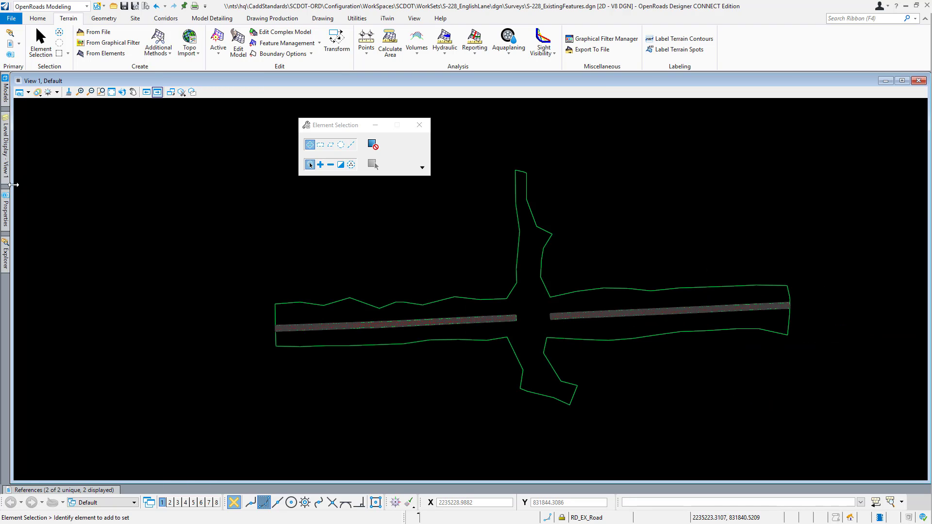
scroll(474, 318, up, 5)
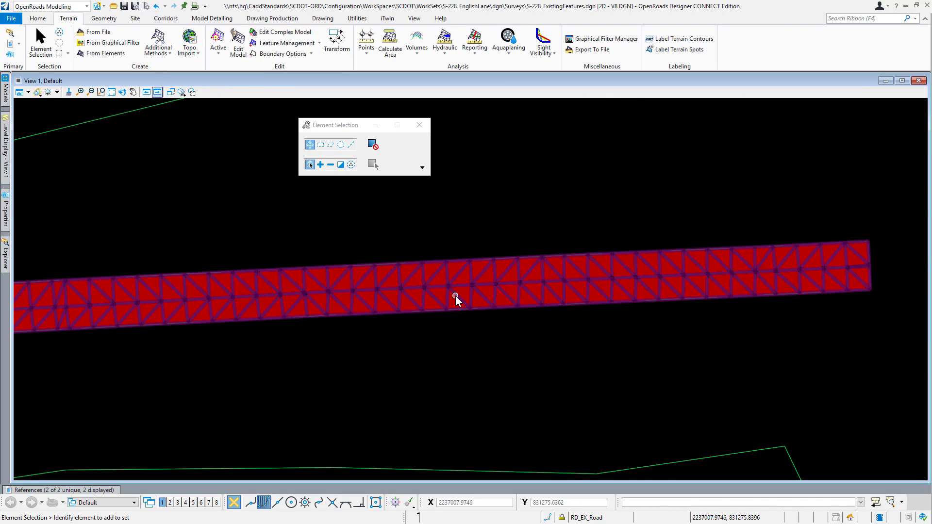
mouse_move(456, 296)
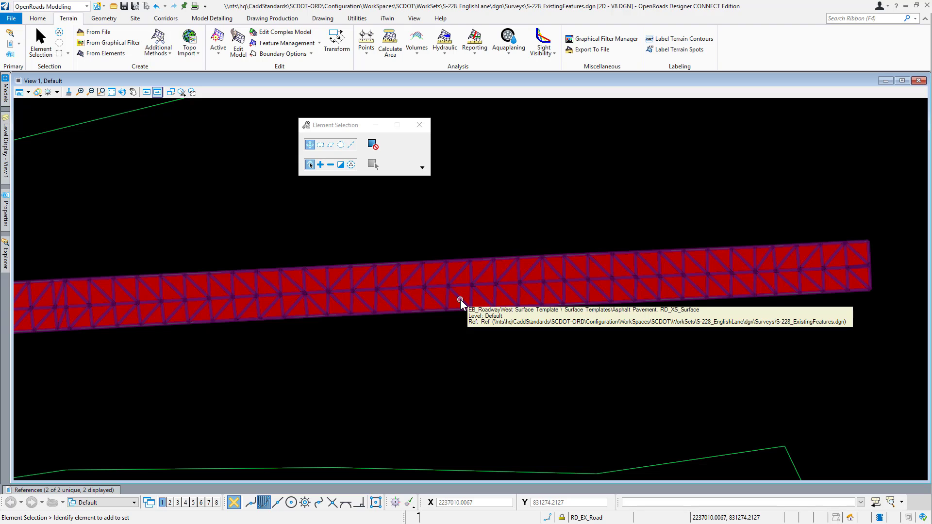
mouse_move(5, 151)
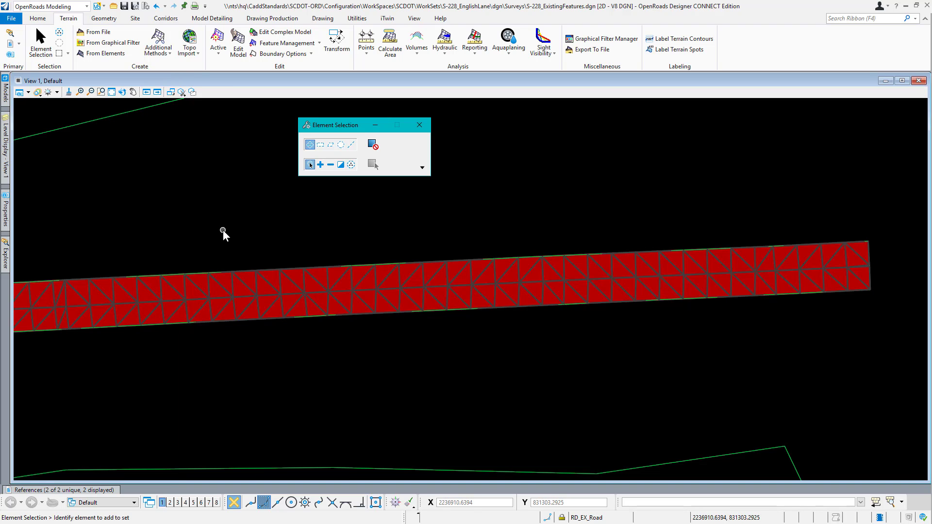
Step: Display the 2D and 3D views side by side, fit the 3D view to the model and widen it
right_click(222, 230)
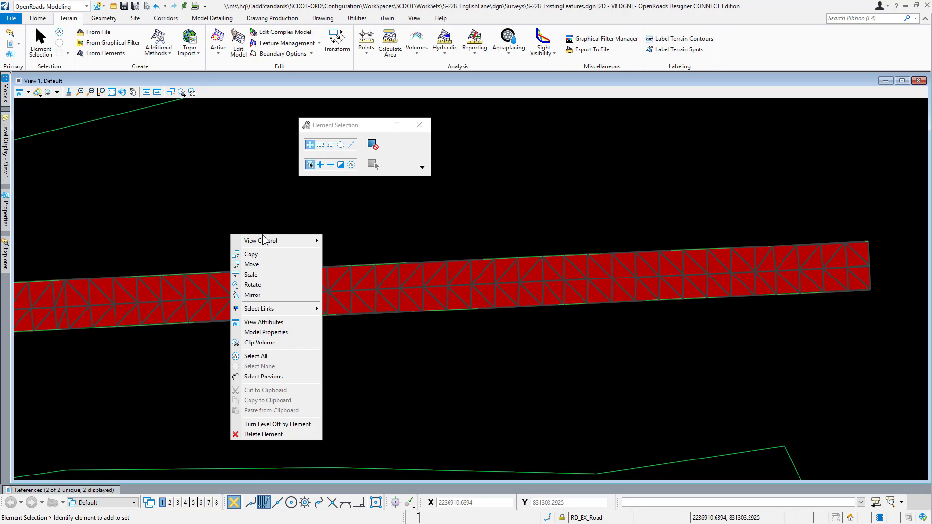
mouse_move(264, 240)
click(383, 254)
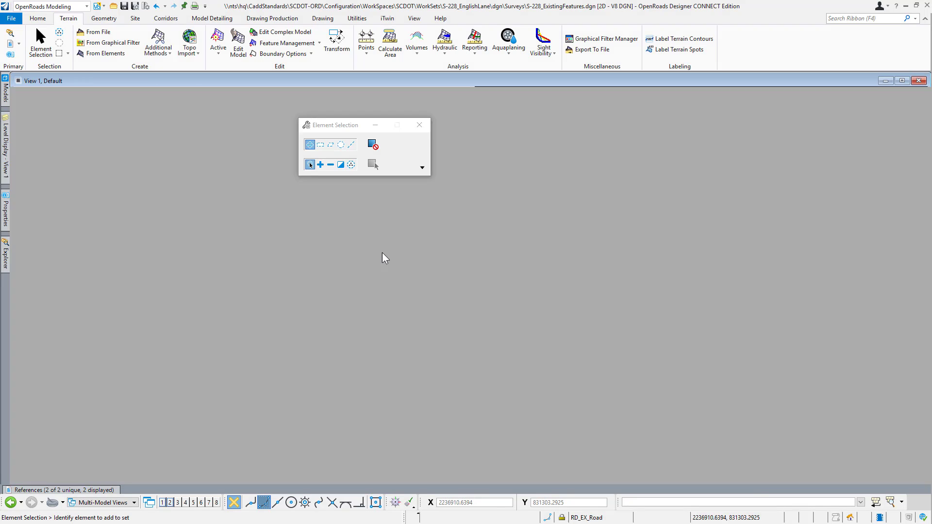
scroll(631, 303, down, 8)
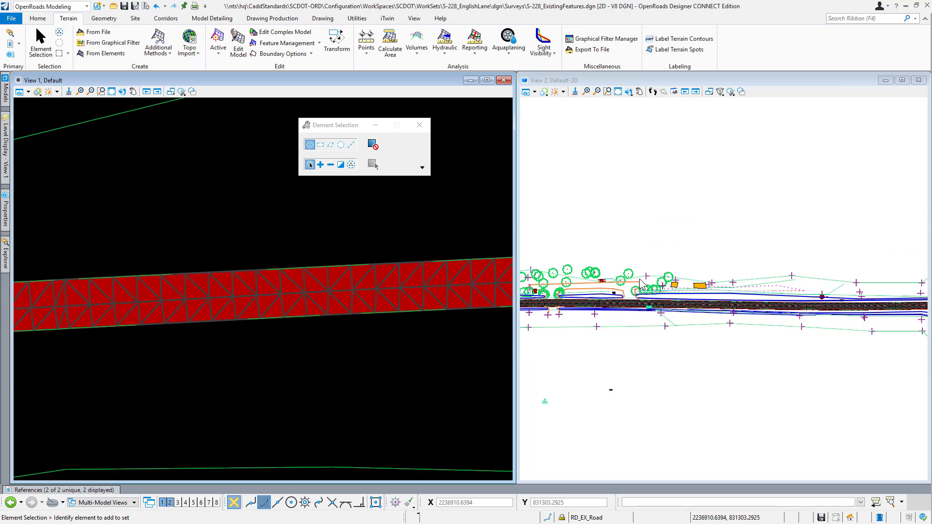
click(618, 92)
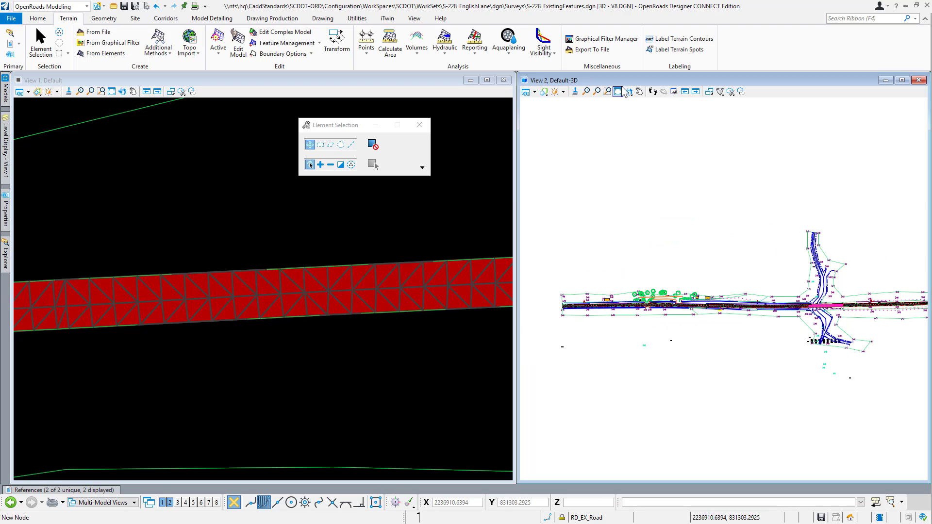
drag(518, 209, 376, 208)
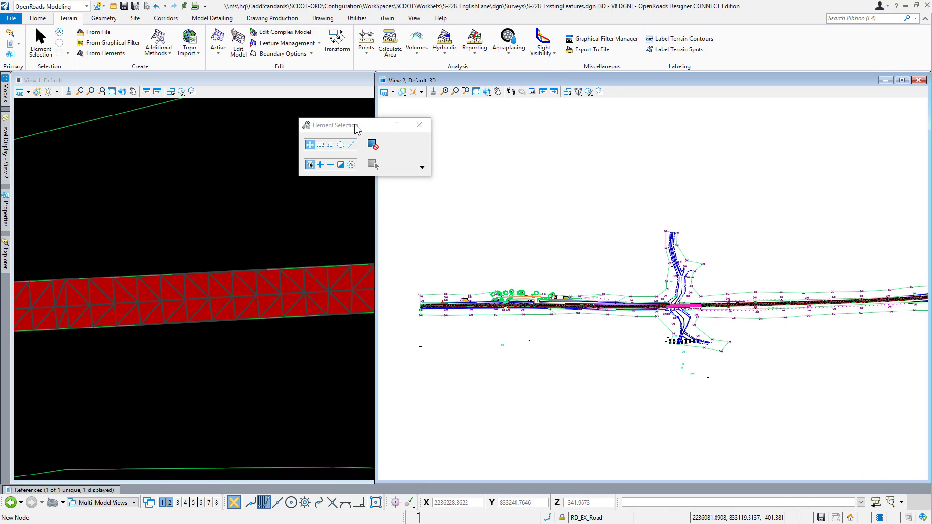
drag(359, 125, 225, 123)
Step: Rotate the 3D view dynamically and examine the asphalt pavement's surface and thickness at the end of the road
click(487, 92)
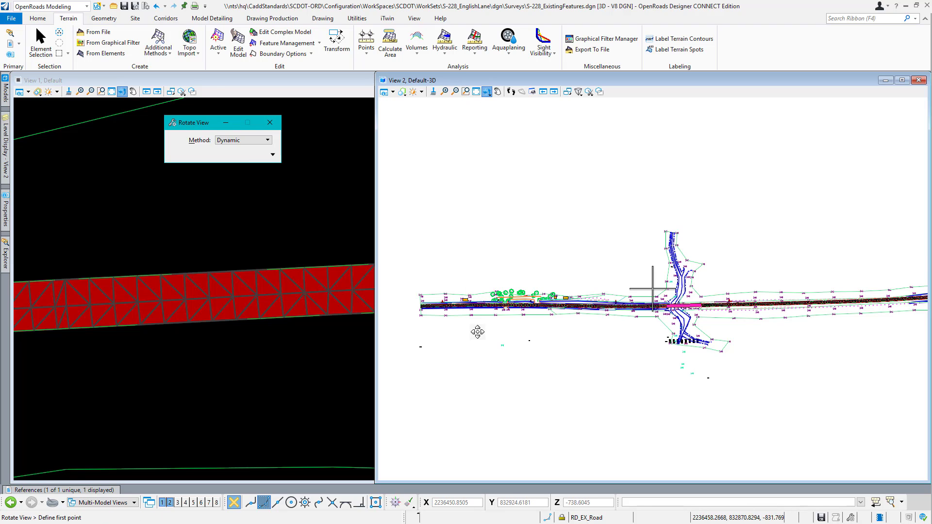
click(478, 332)
click(742, 294)
scroll(689, 316, up, 8)
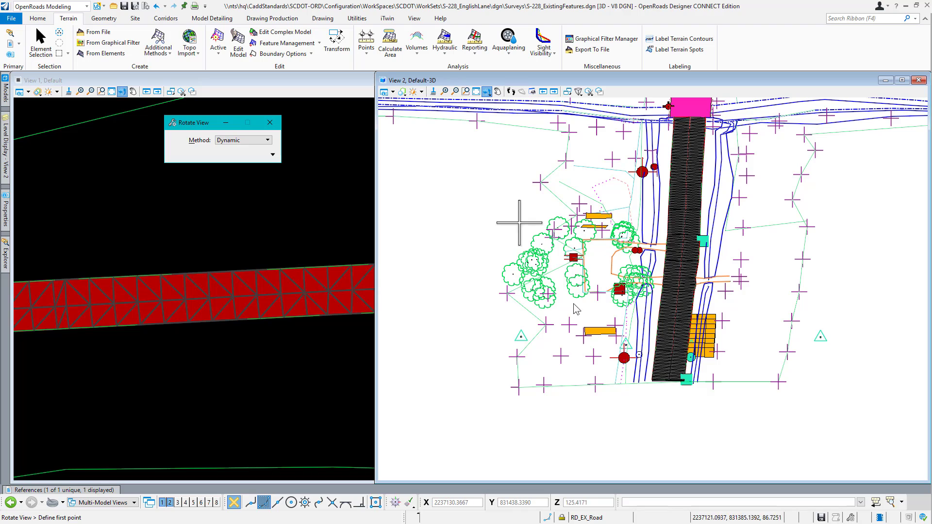
scroll(639, 320, up, 4)
click(663, 381)
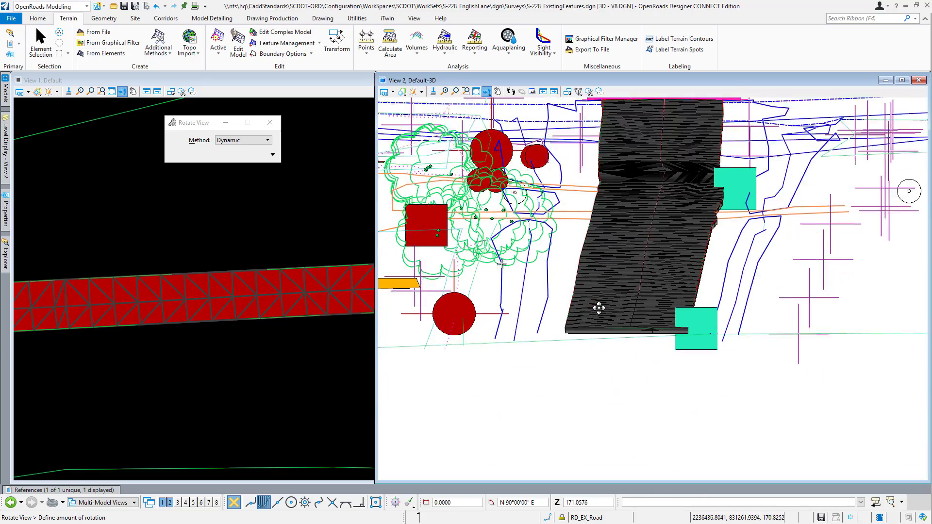
click(591, 309)
right_click(639, 303)
scroll(235, 306, down, 3)
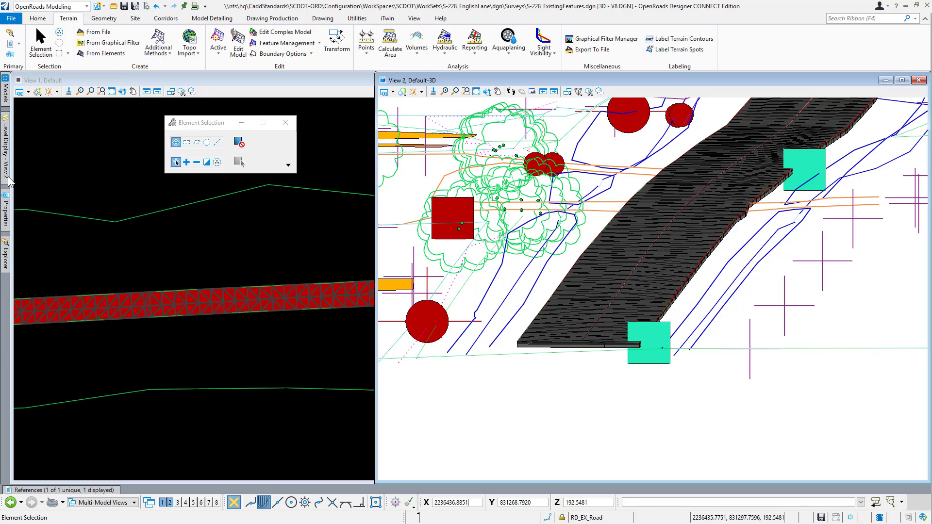
Step: Expand the EB_RoadwayWest terrain model in the Explorer to examine its field book source and the component layers of its surface template
mouse_move(6, 266)
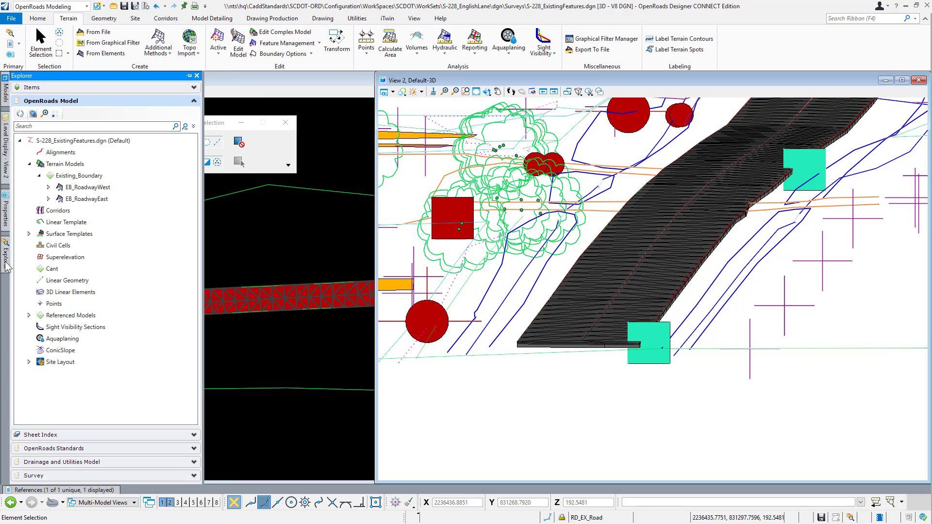
click(49, 187)
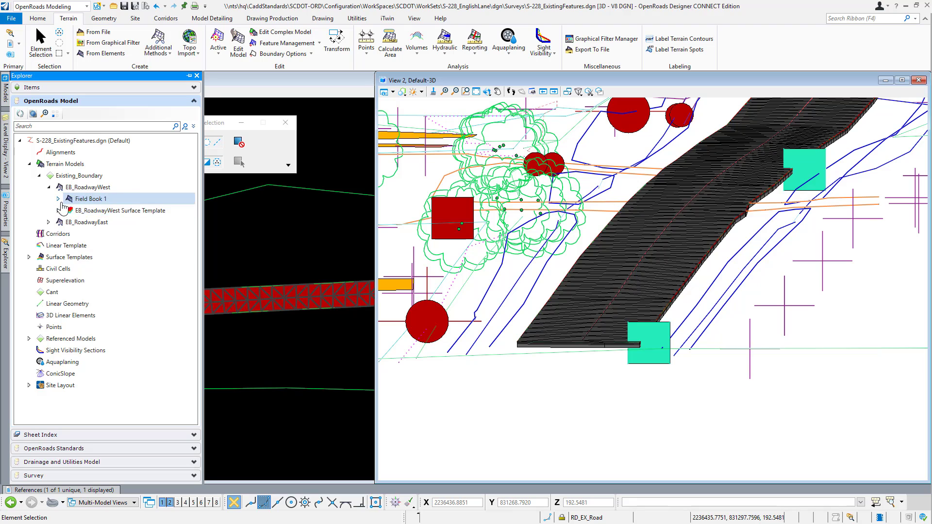
click(58, 210)
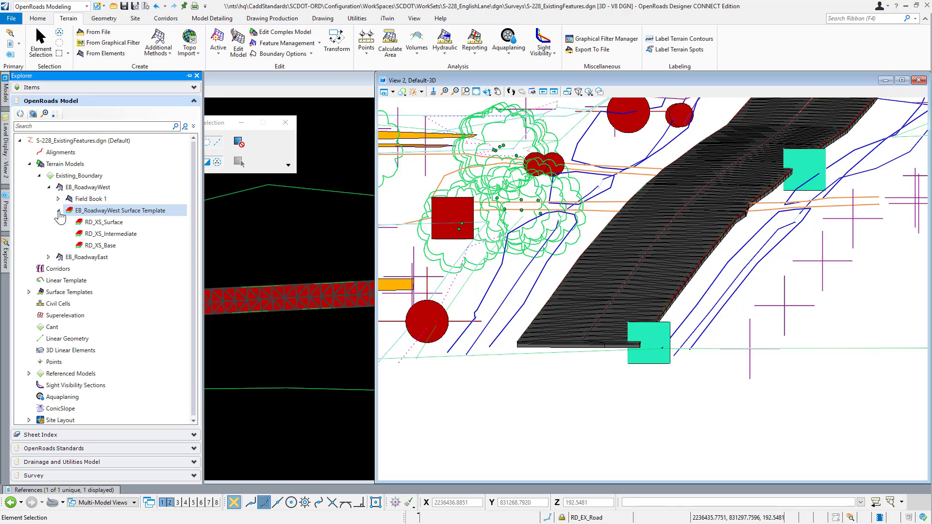
click(59, 199)
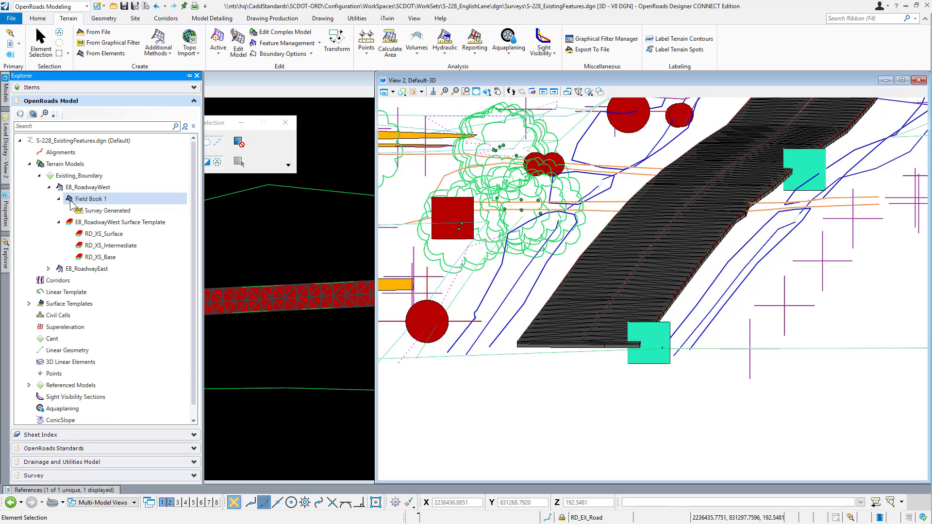
Step: Open the applied EB_RoadwayWest Surface Template for editing and examine the properties and constraints of point CL1
click(99, 223)
right_click(99, 222)
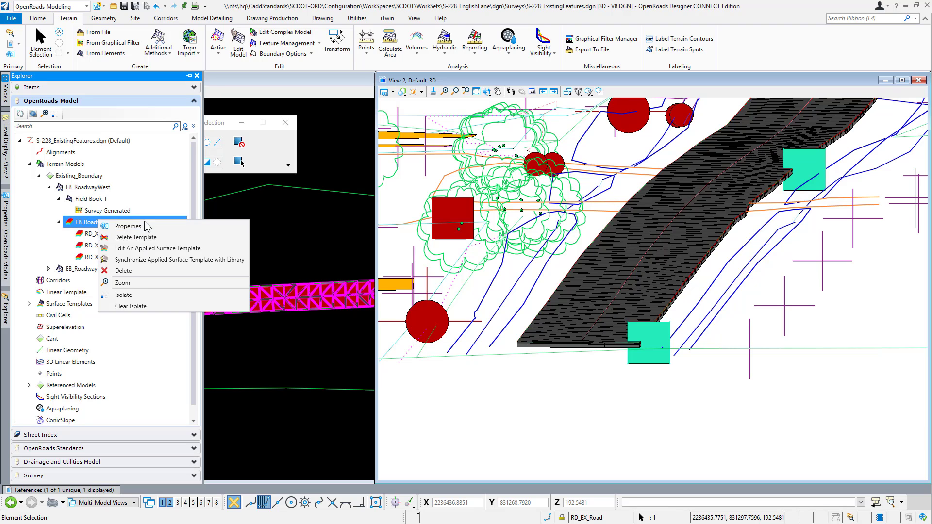
click(146, 249)
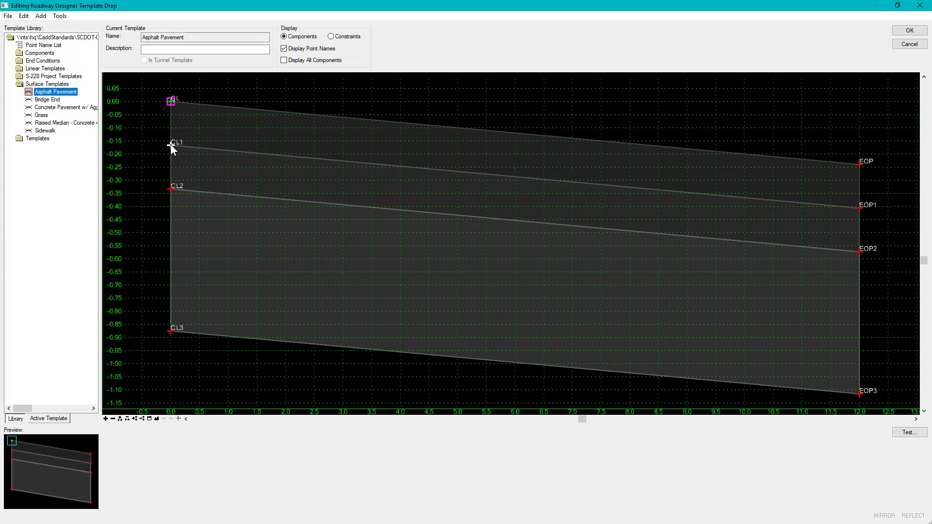
double_click(171, 146)
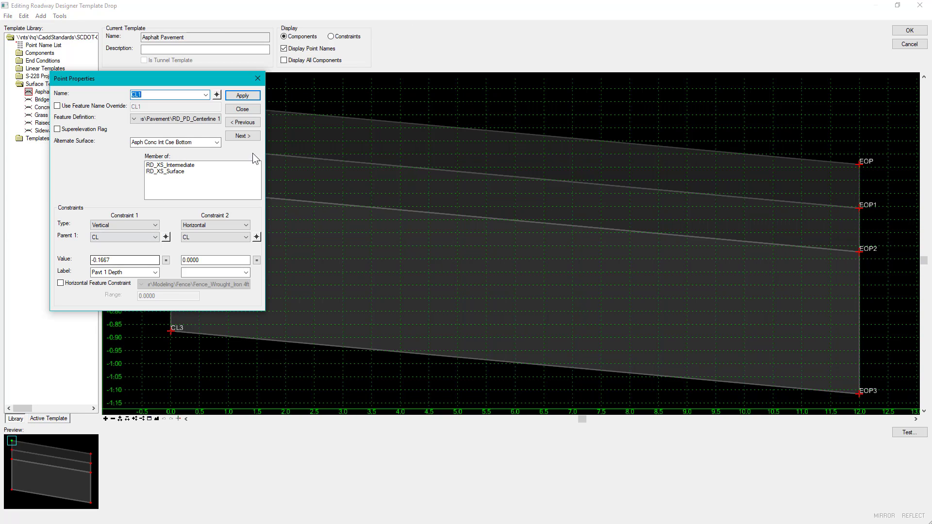
click(245, 109)
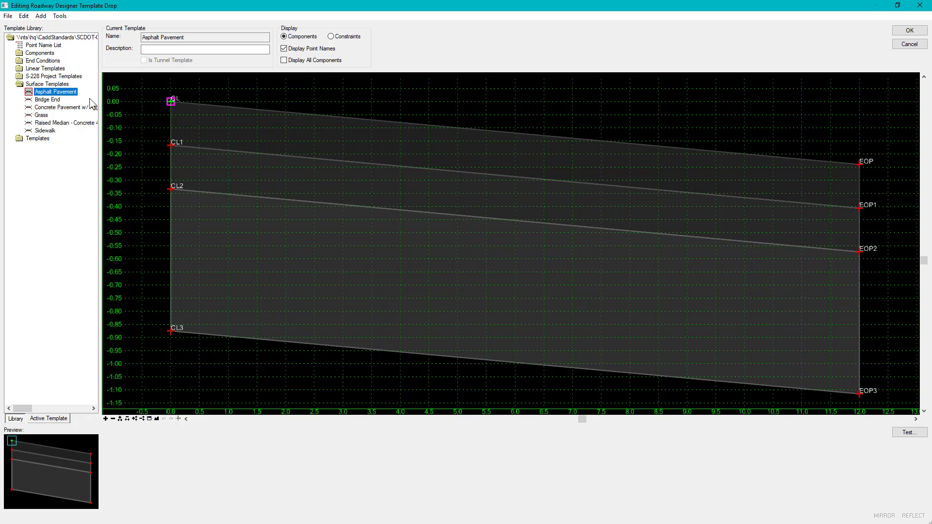
Step: Examine the active template's parametric constraints, then leave the template editor without saving and clear the element selection
click(48, 418)
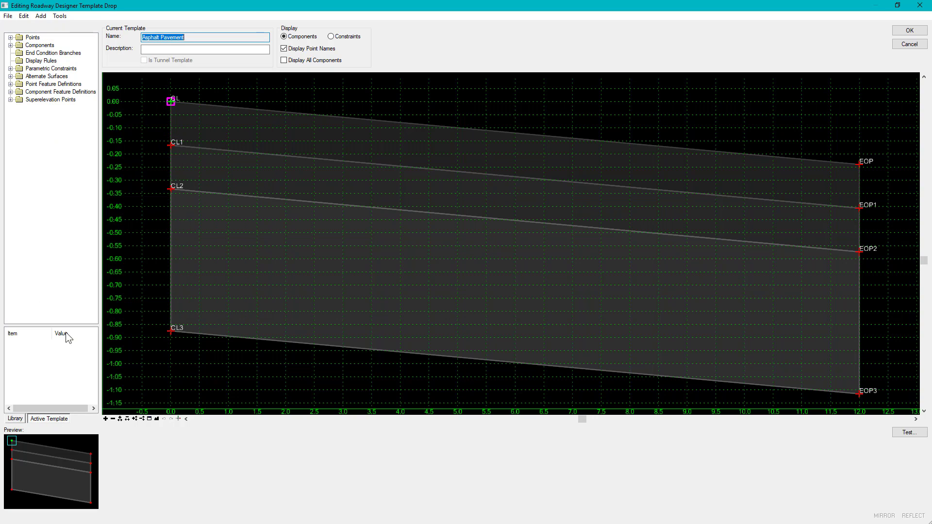
click(10, 69)
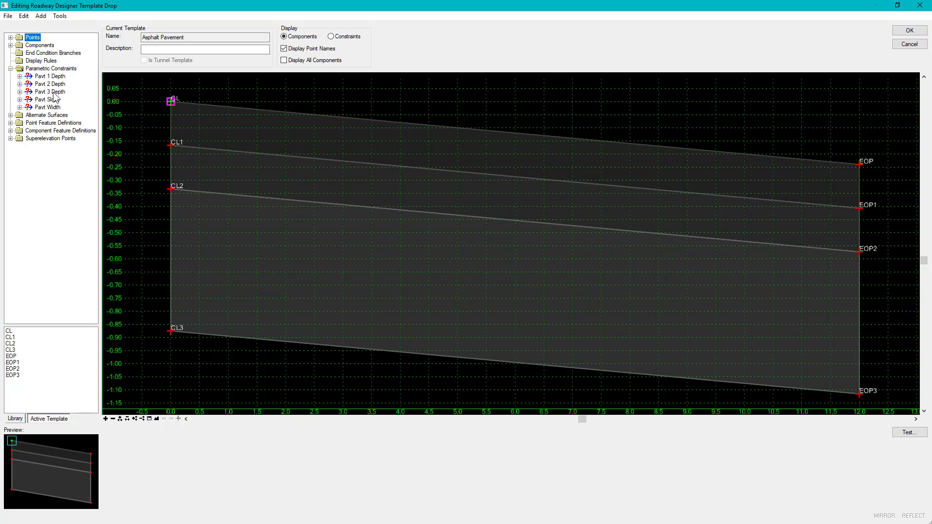
click(909, 44)
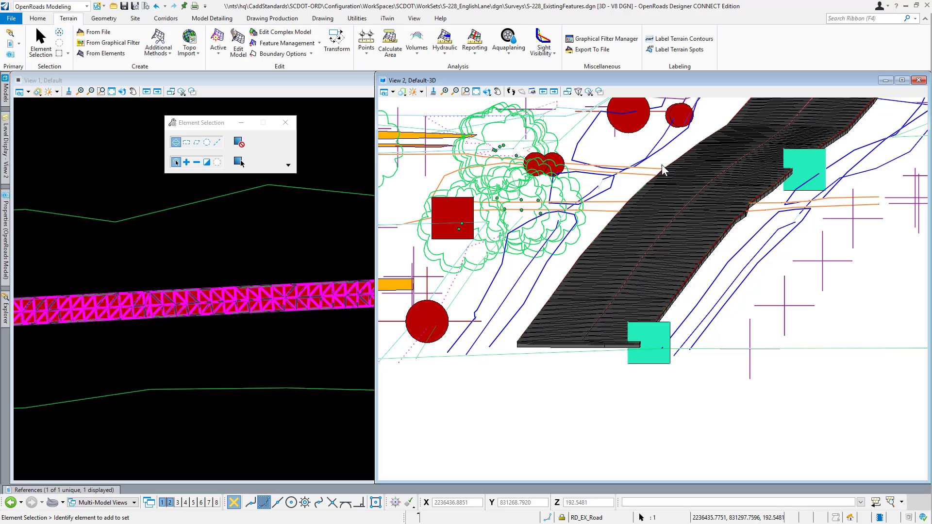
click(230, 231)
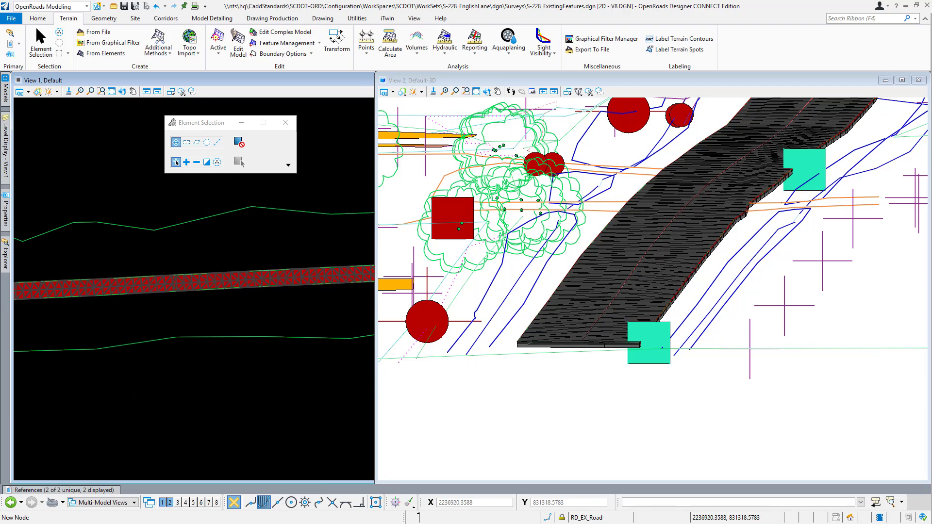